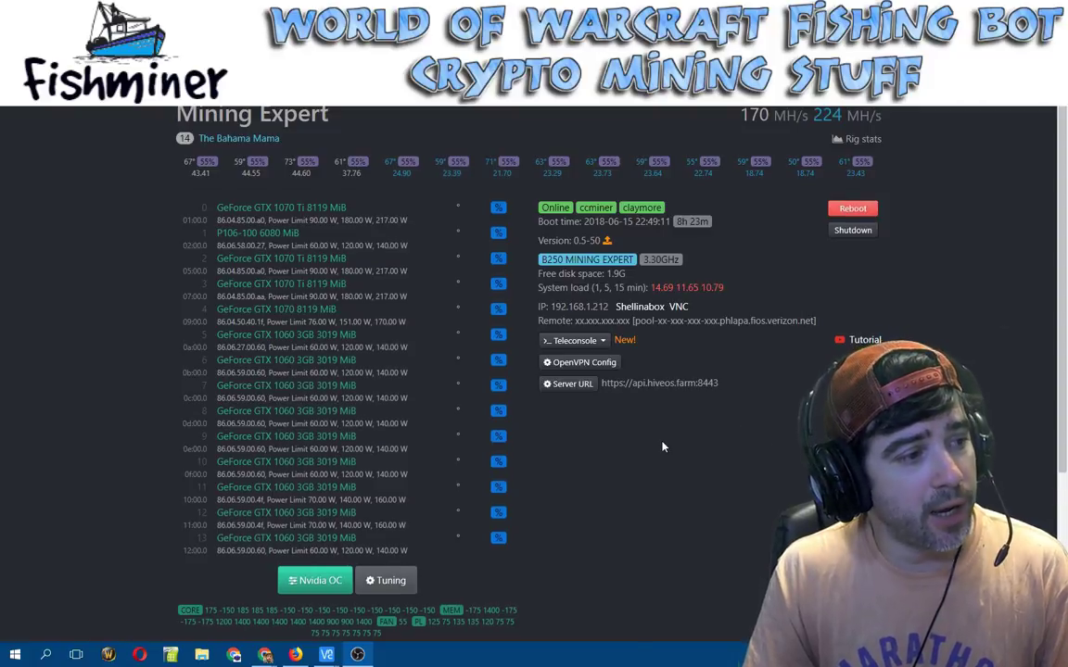
Step: Review the rig's Nvidia overclocking settings, checking which GPU each core clock entry belongs to, and close them without applying
{"action": "scroll", "coordinate": [661, 447], "scroll_direction": "down", "scroll_amount": 2}
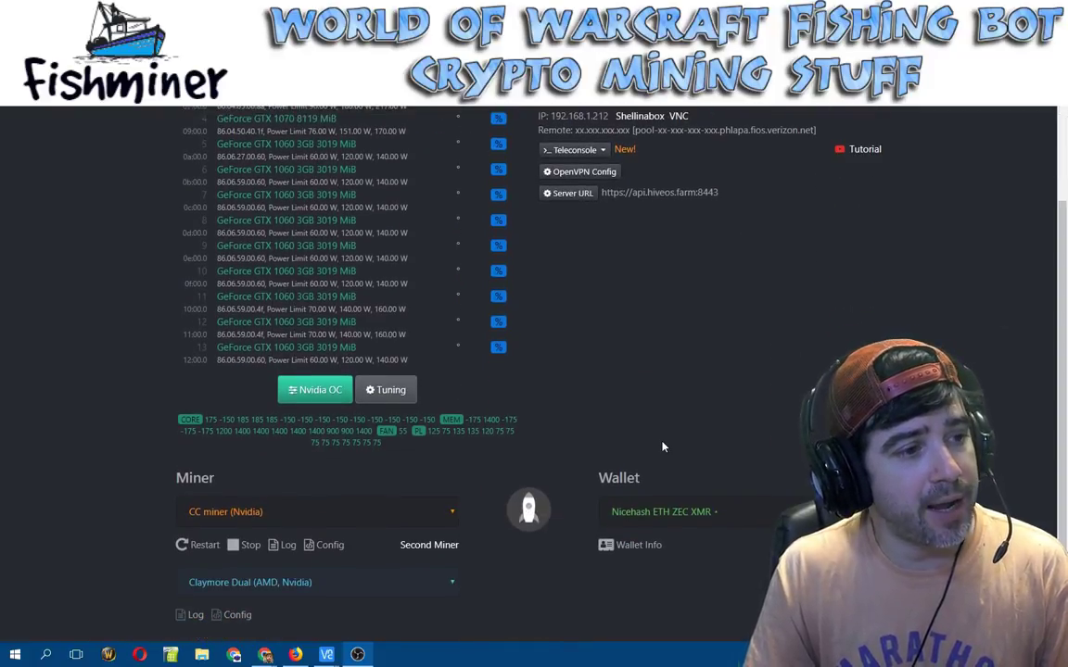
{"action": "scroll", "coordinate": [662, 447], "scroll_direction": "up", "scroll_amount": 2}
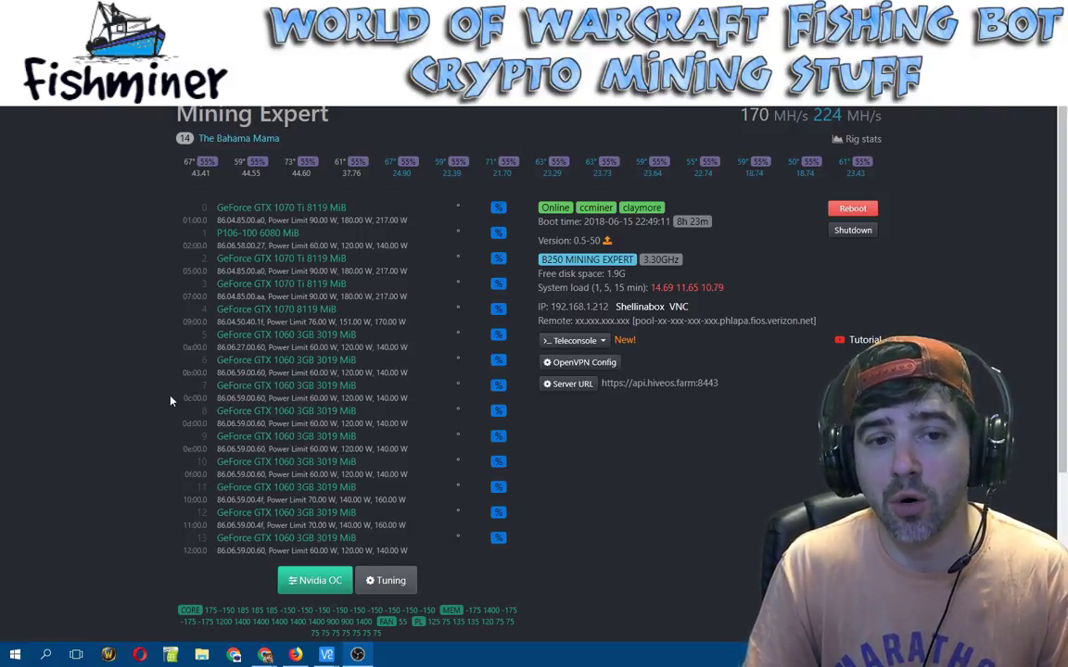
{"action": "left_click", "coordinate": [315, 580]}
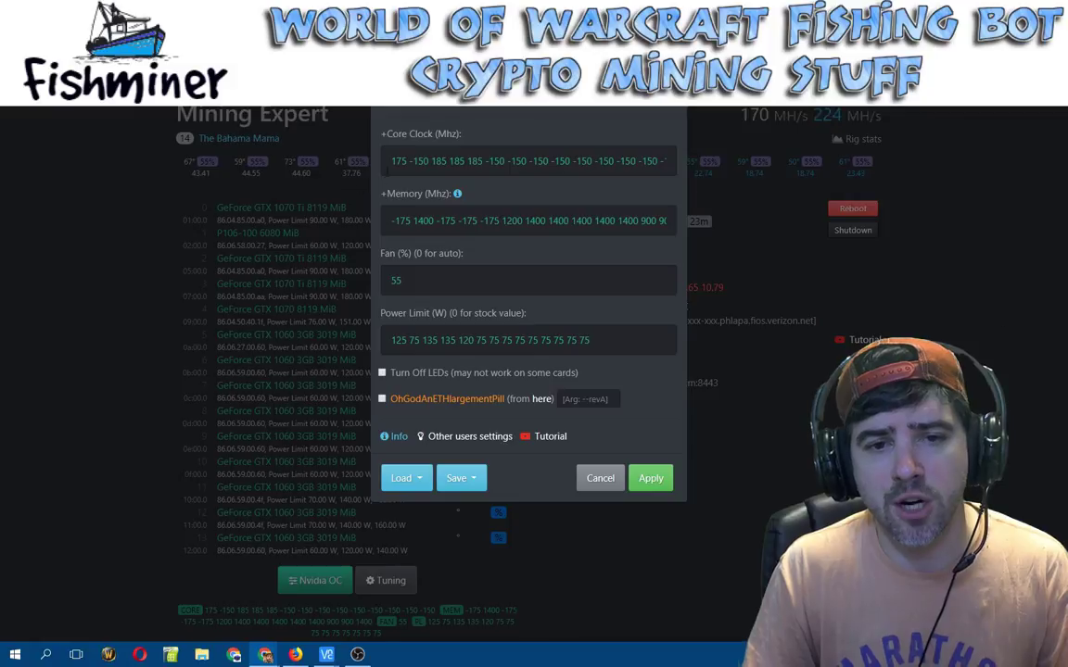
{"action": "left_click", "coordinate": [393, 161]}
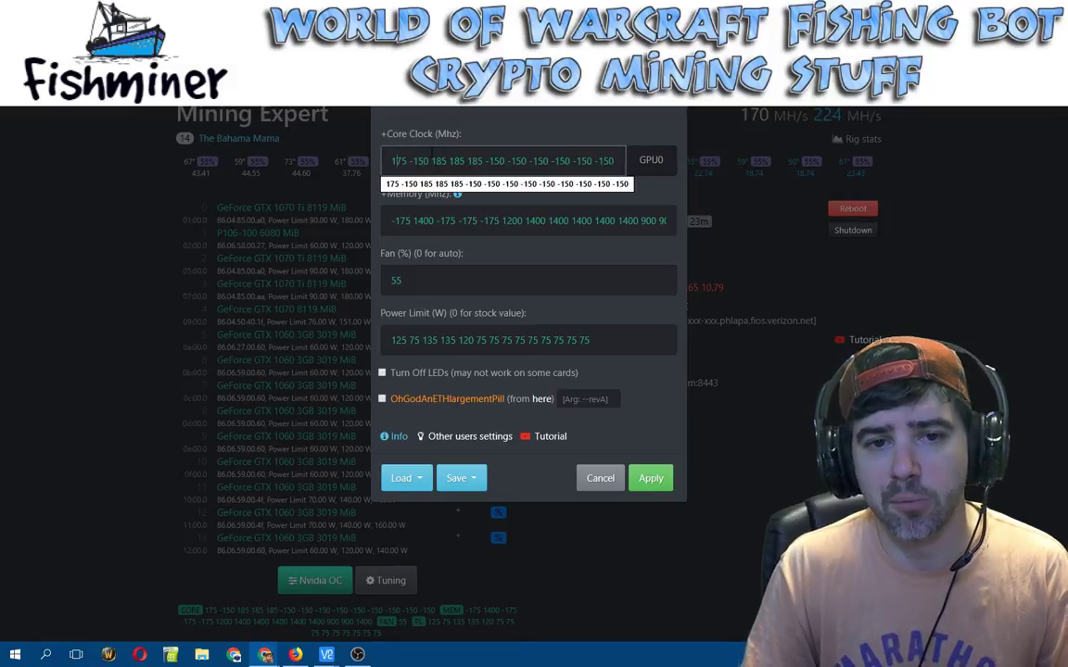
{"action": "left_click", "coordinate": [416, 161]}
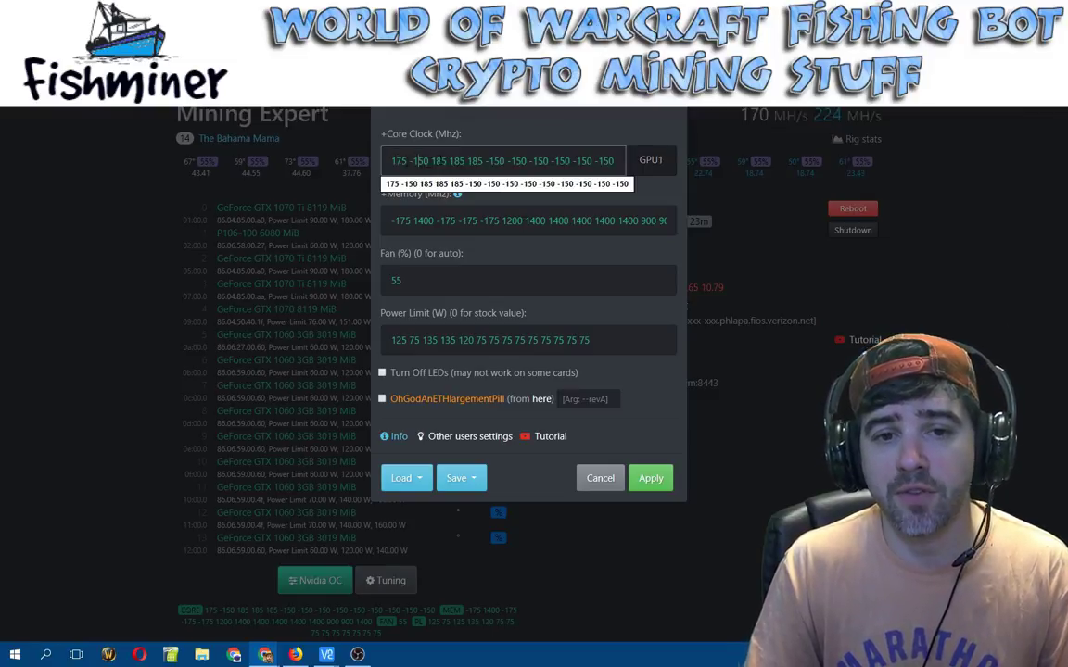
{"action": "left_click", "coordinate": [458, 160]}
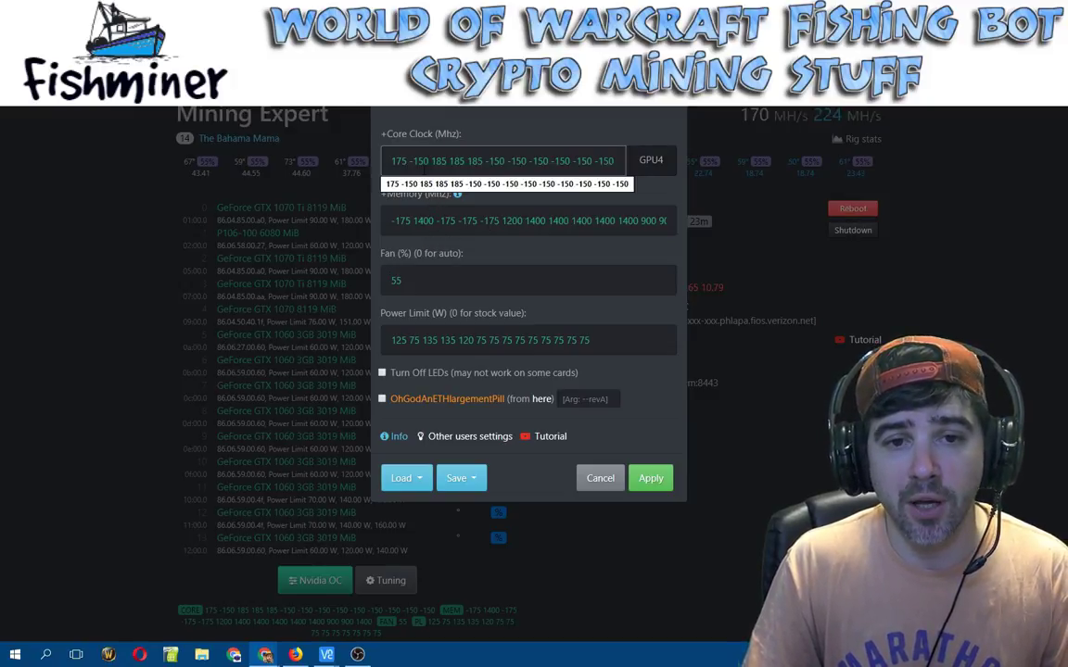
{"action": "left_click", "coordinate": [422, 161]}
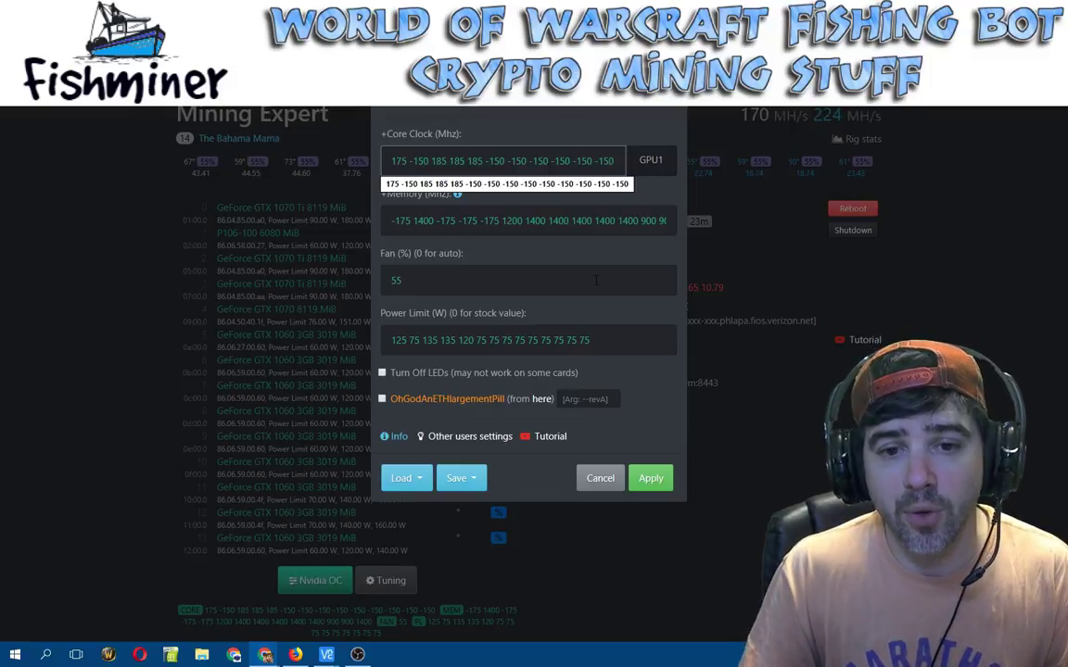
{"action": "left_click", "coordinate": [601, 482]}
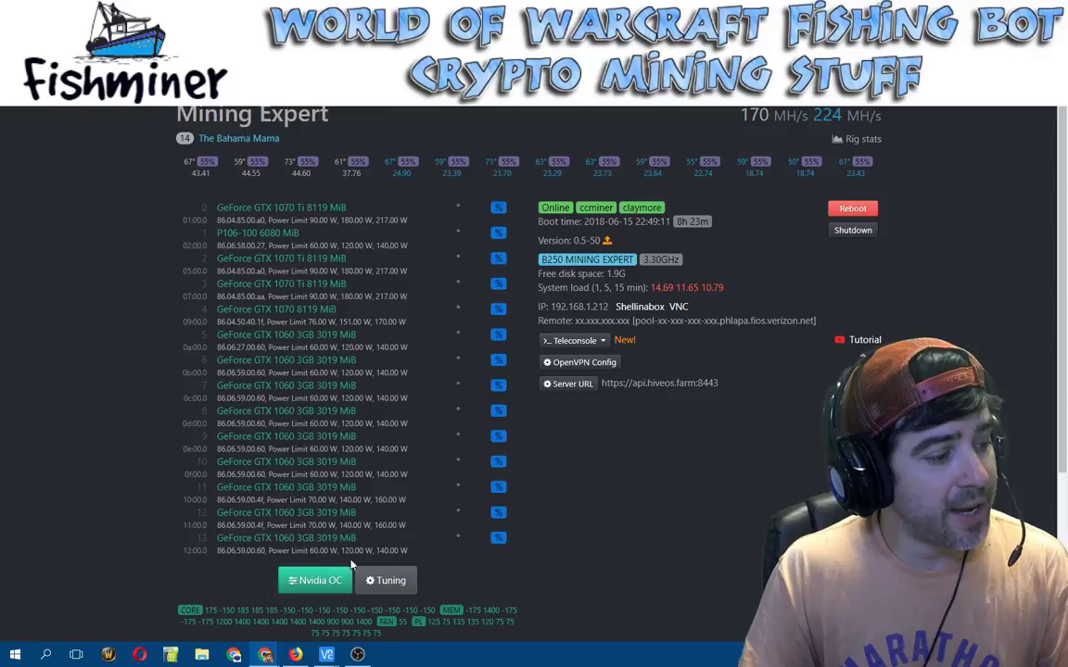
Step: Switch to the Wallets browser window and move it aside so the rig's GPU list stays visible
{"action": "mouse_move", "coordinate": [265, 654]}
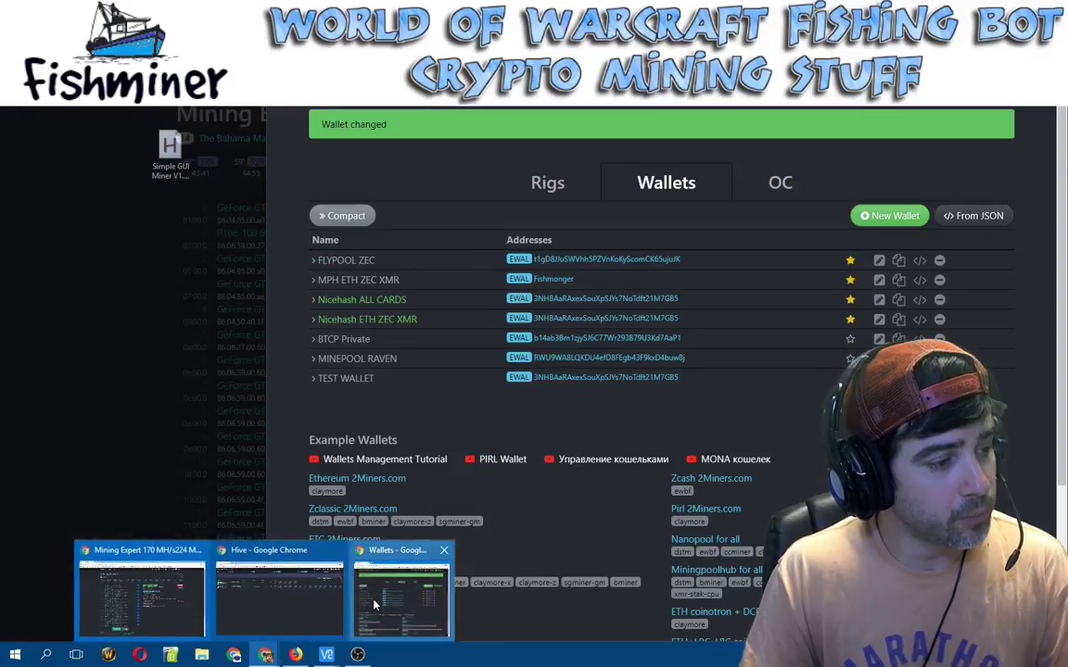
{"action": "left_click", "coordinate": [416, 556]}
{"action": "left_click_drag", "start_coordinate": [267, 448], "coordinate": [404, 449]}
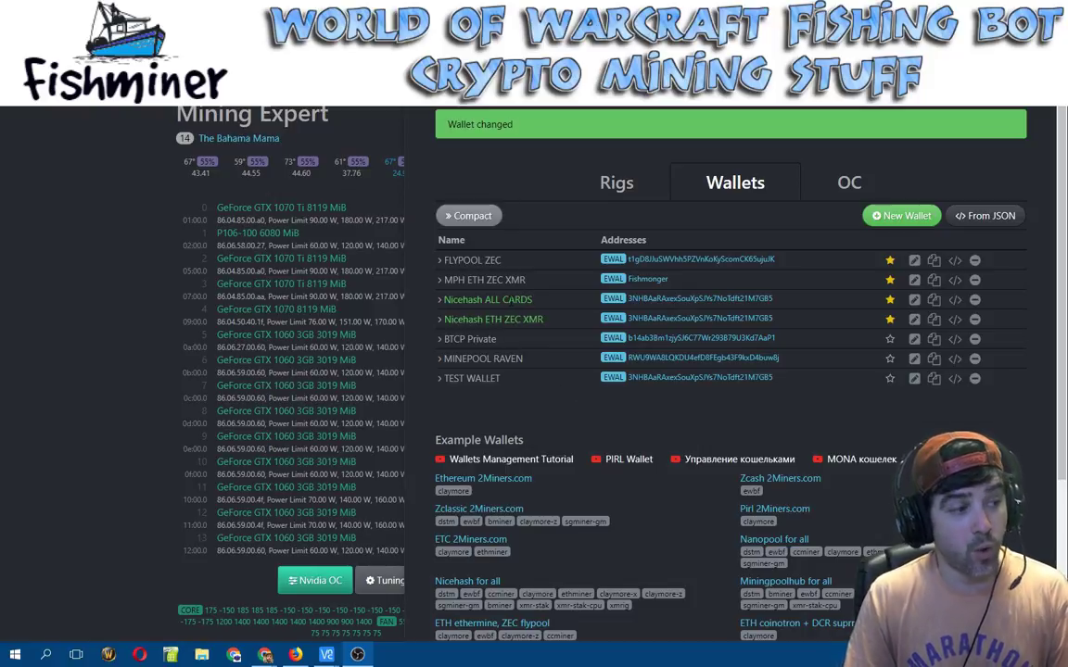
Step: Examine the Claymore Dual, dstm's ZCash, CC miner and XMR Stak settings of the Nicehash ALL CARDS wallet, then close it without saving
{"action": "left_click", "coordinate": [914, 300]}
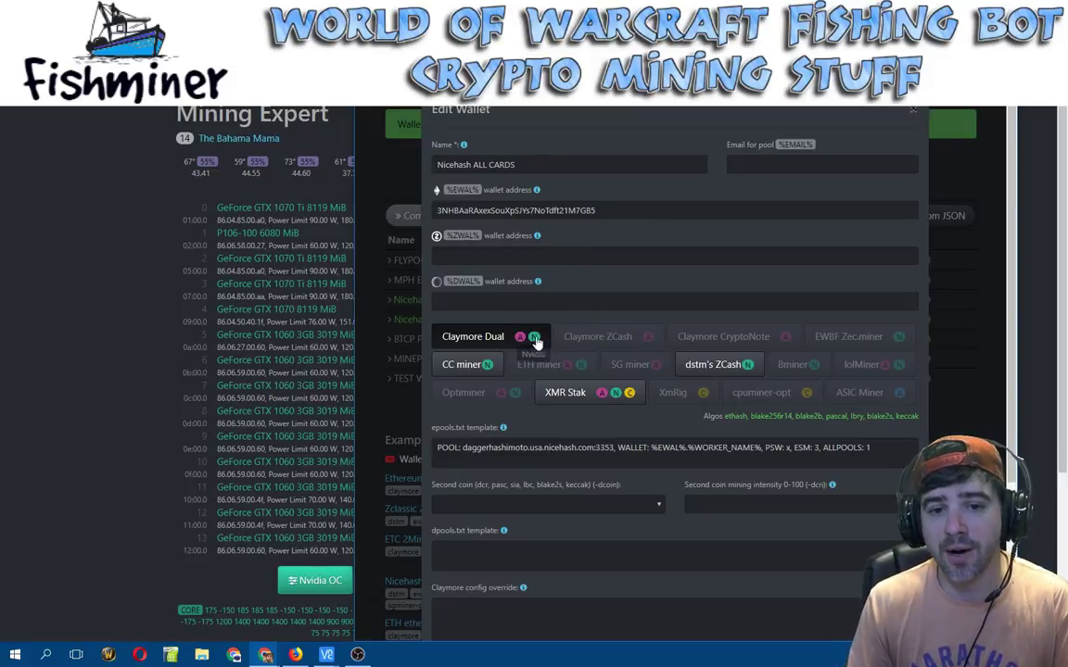
{"action": "left_click_drag", "start_coordinate": [436, 448], "coordinate": [862, 447]}
{"action": "left_click", "coordinate": [703, 460]}
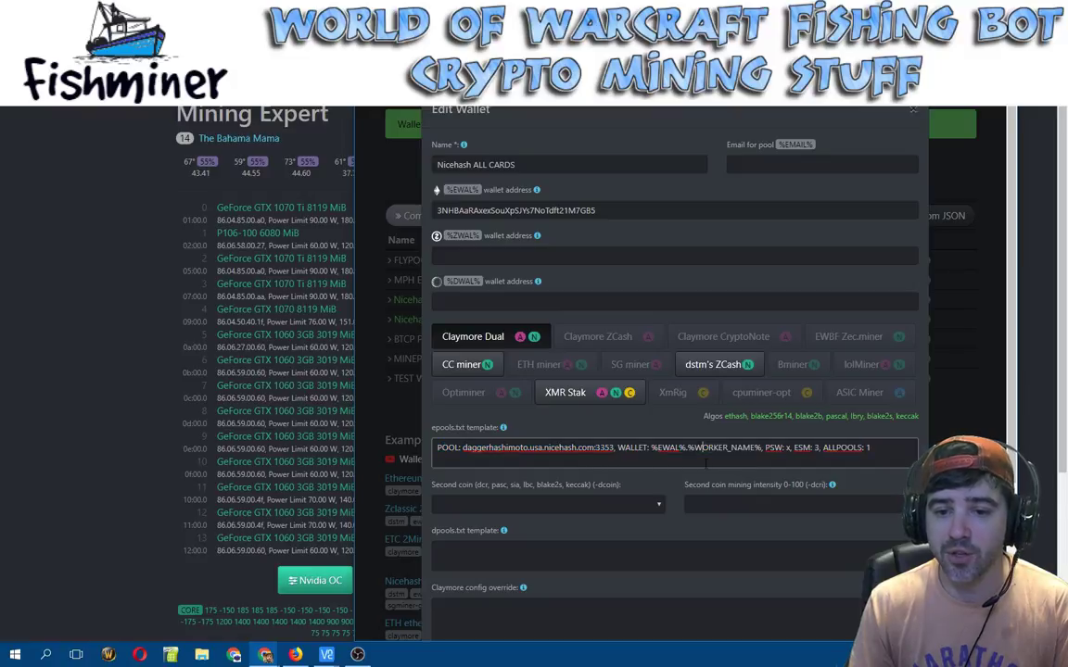
{"action": "left_click", "coordinate": [714, 365]}
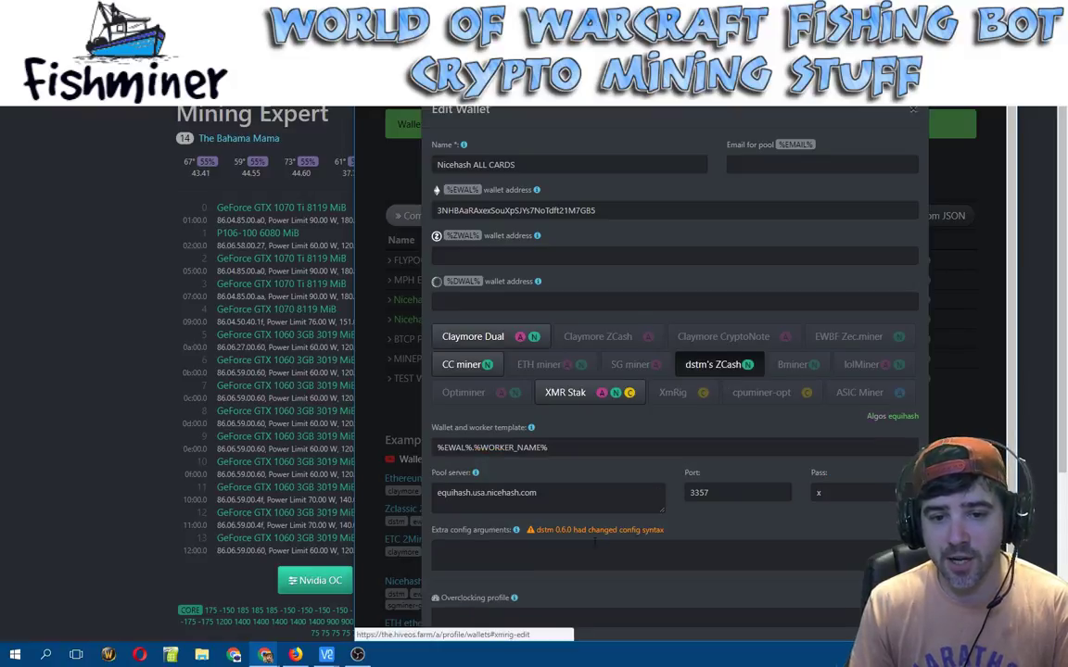
{"action": "left_click", "coordinate": [461, 364]}
{"action": "left_click", "coordinate": [567, 393]}
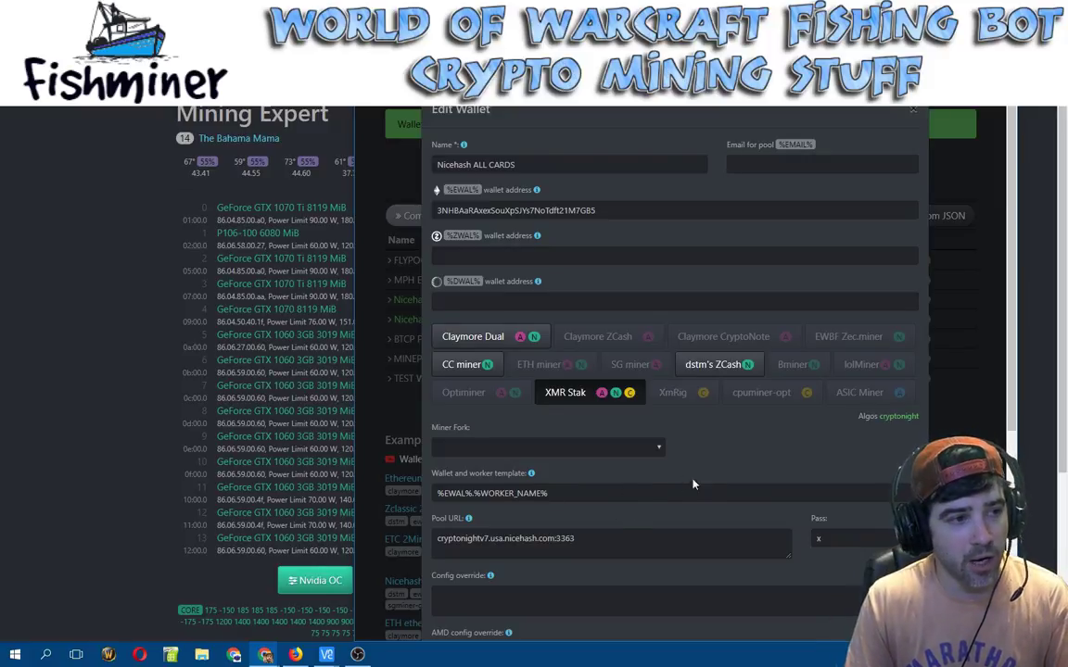
{"action": "scroll", "coordinate": [723, 556], "scroll_direction": "down", "scroll_amount": 3}
{"action": "scroll", "coordinate": [808, 604], "scroll_direction": "down", "scroll_amount": 2}
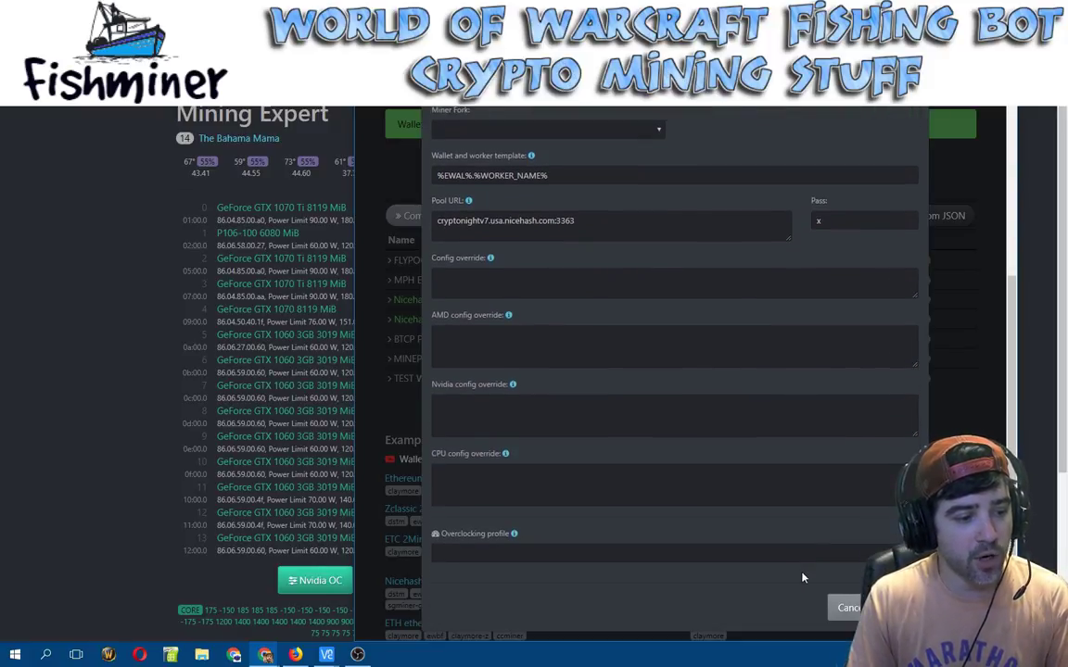
{"action": "left_click", "coordinate": [839, 608]}
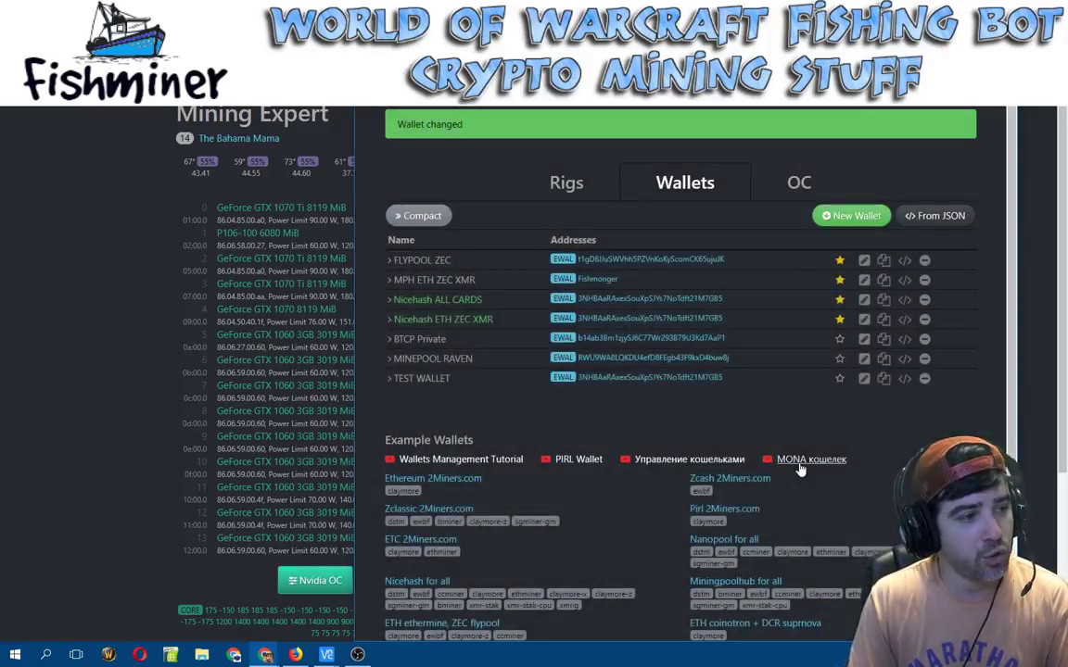
Step: Open the Nicehash ETH ZEC XMR wallet for editing and examine its Claymore config override
{"action": "left_click", "coordinate": [863, 320]}
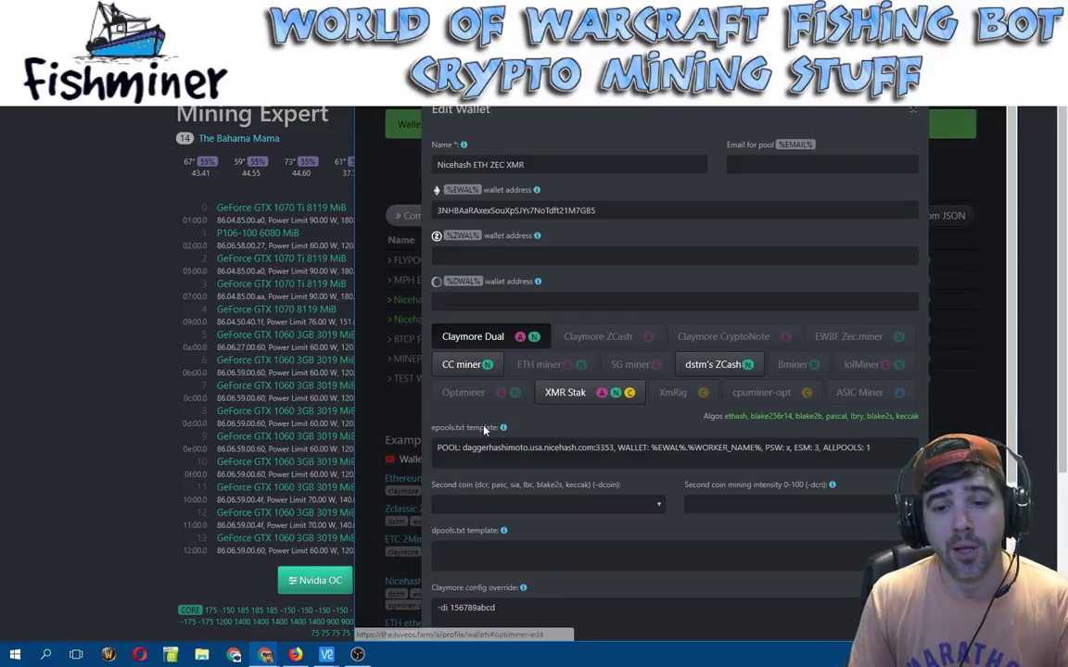
{"action": "scroll", "coordinate": [553, 444], "scroll_direction": "down", "scroll_amount": 1}
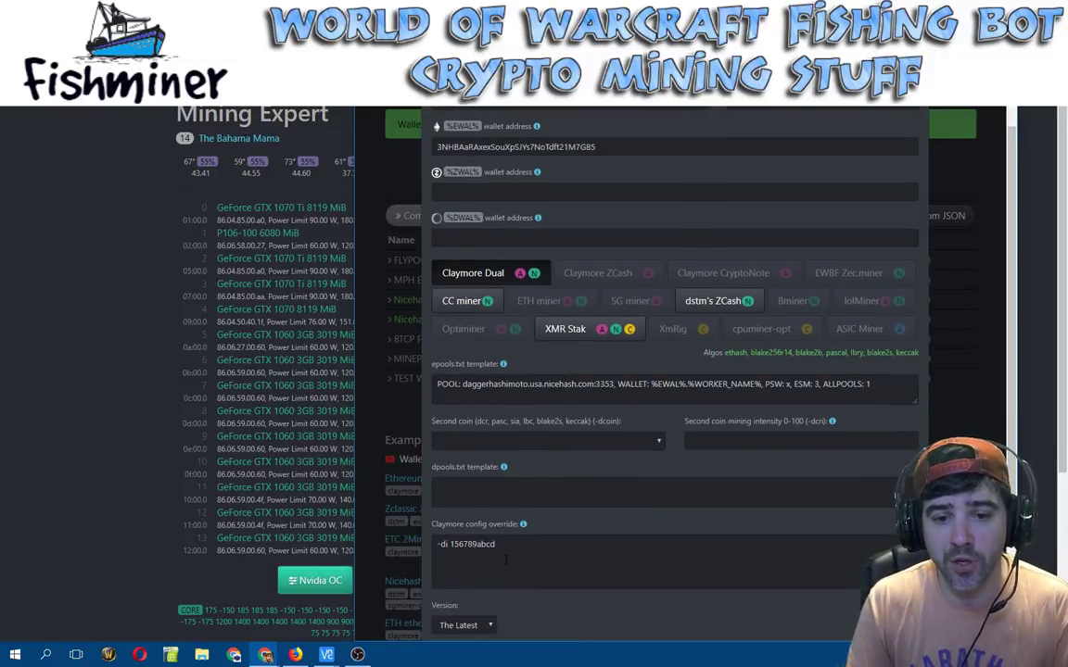
{"action": "left_click_drag", "start_coordinate": [510, 550], "coordinate": [441, 545]}
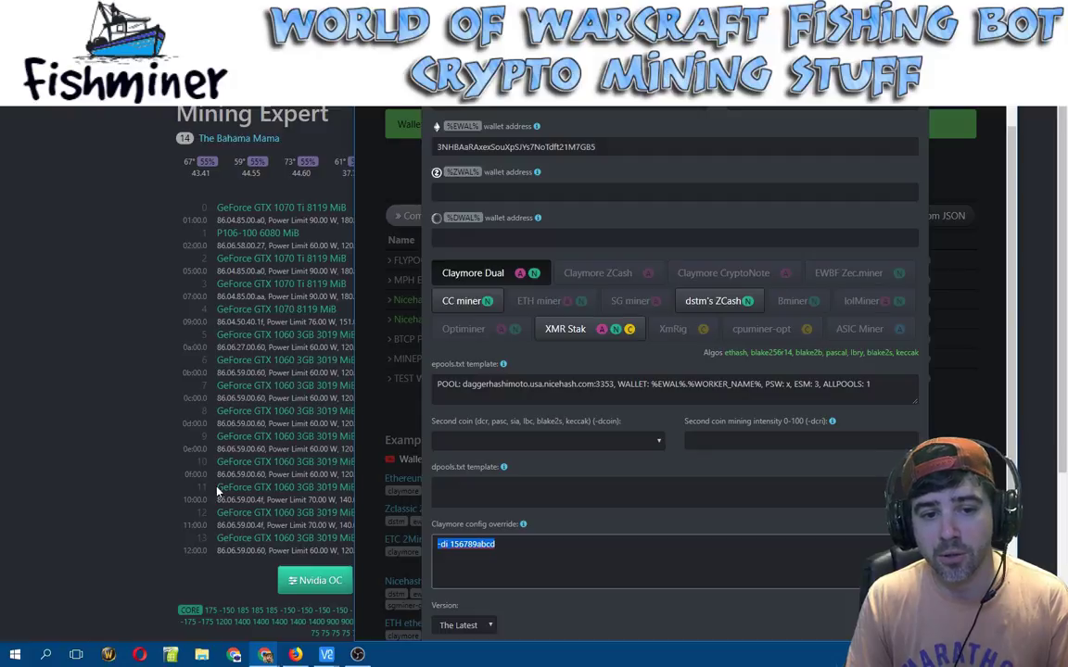
{"action": "left_click", "coordinate": [474, 547]}
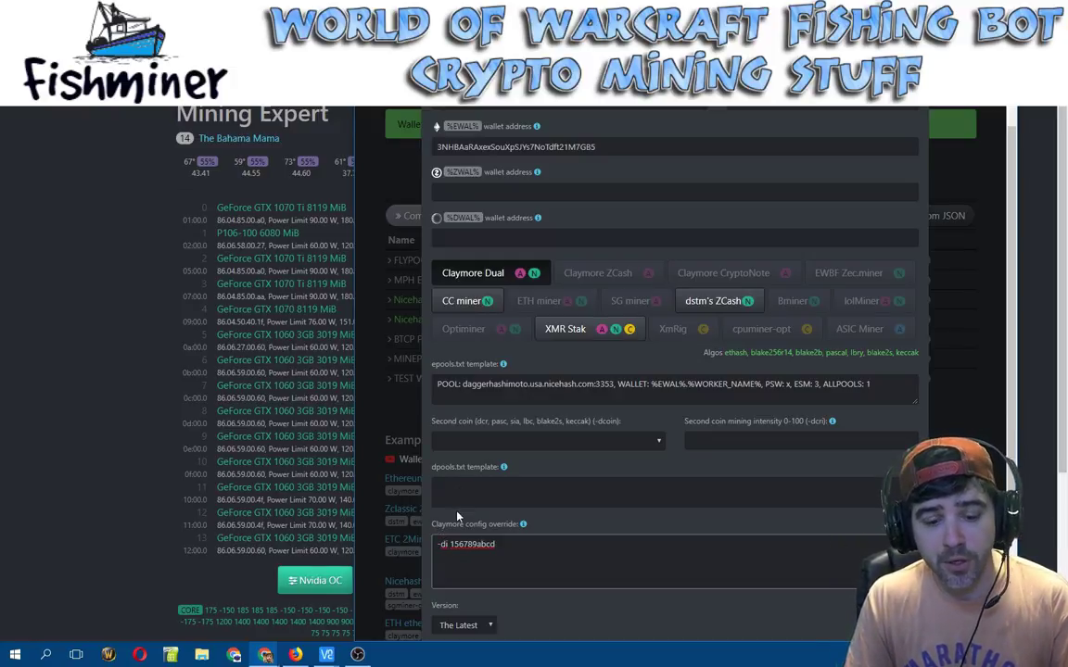
Step: Set the extra config arguments of dstm's ZCash miner to dev=0,2,3,4
{"action": "left_click", "coordinate": [712, 302]}
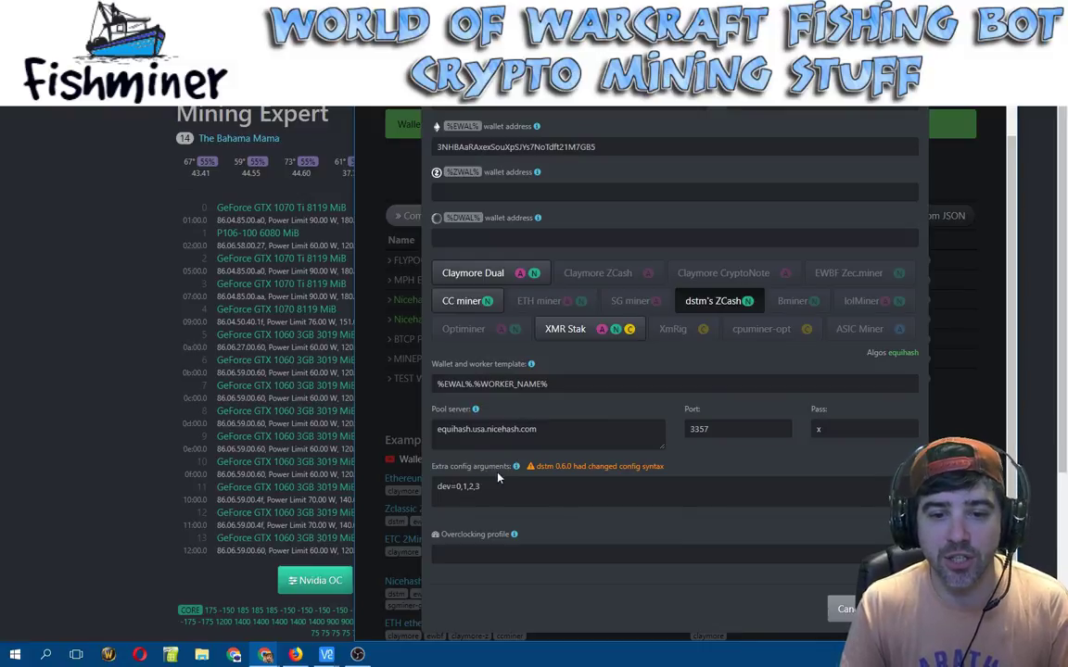
{"action": "triple_click", "coordinate": [463, 488]}
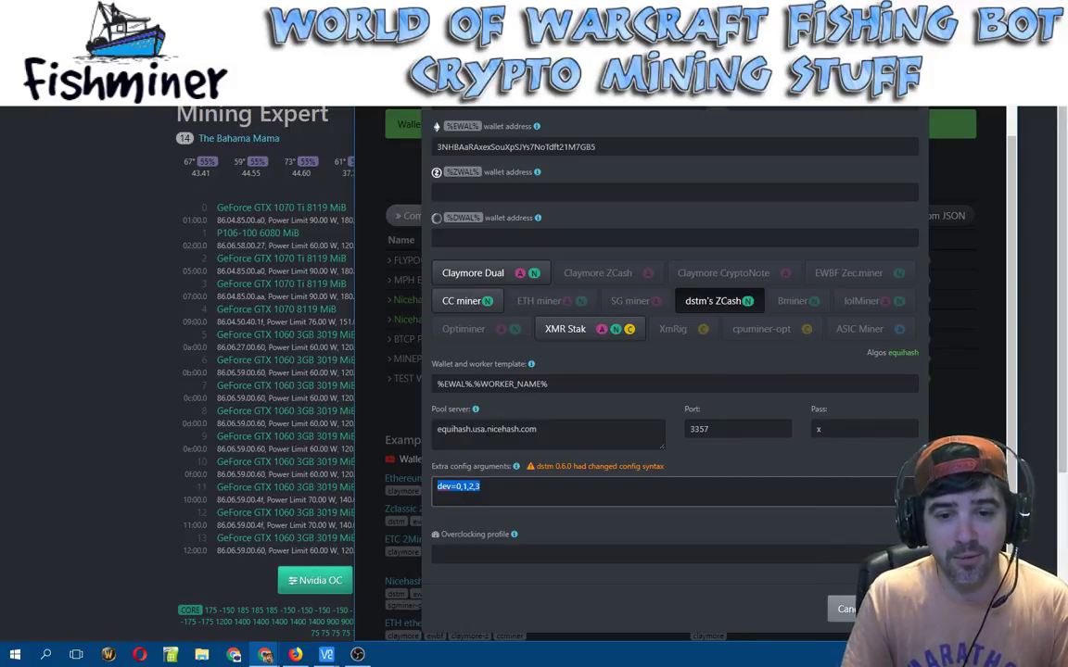
{"action": "left_click", "coordinate": [445, 429]}
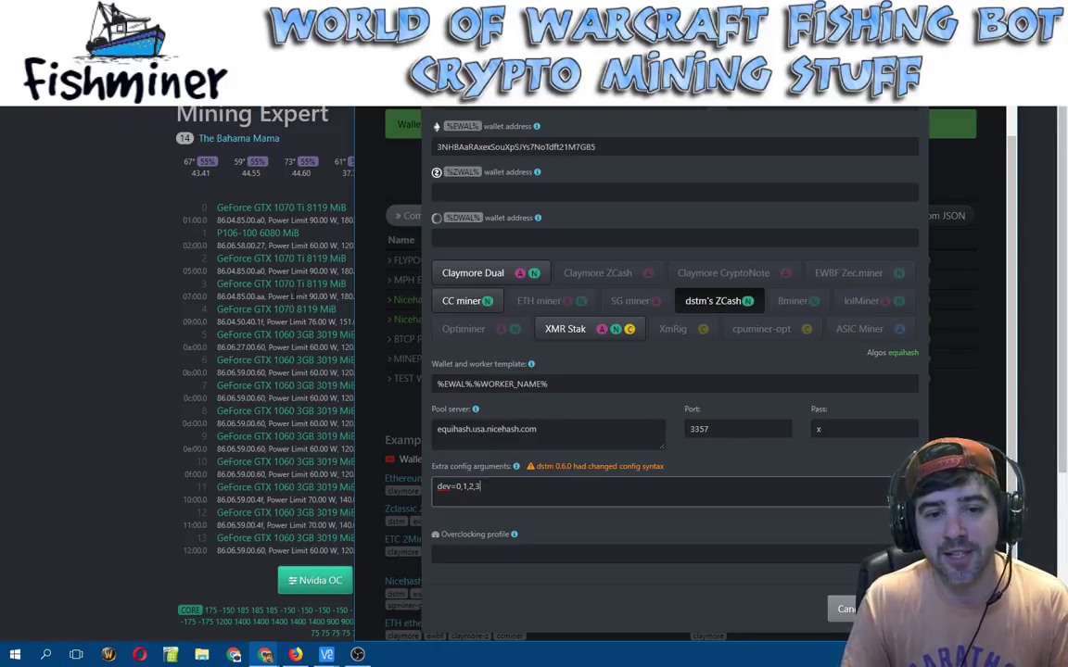
{"action": "left_click_drag", "start_coordinate": [480, 486], "coordinate": [456, 486]}
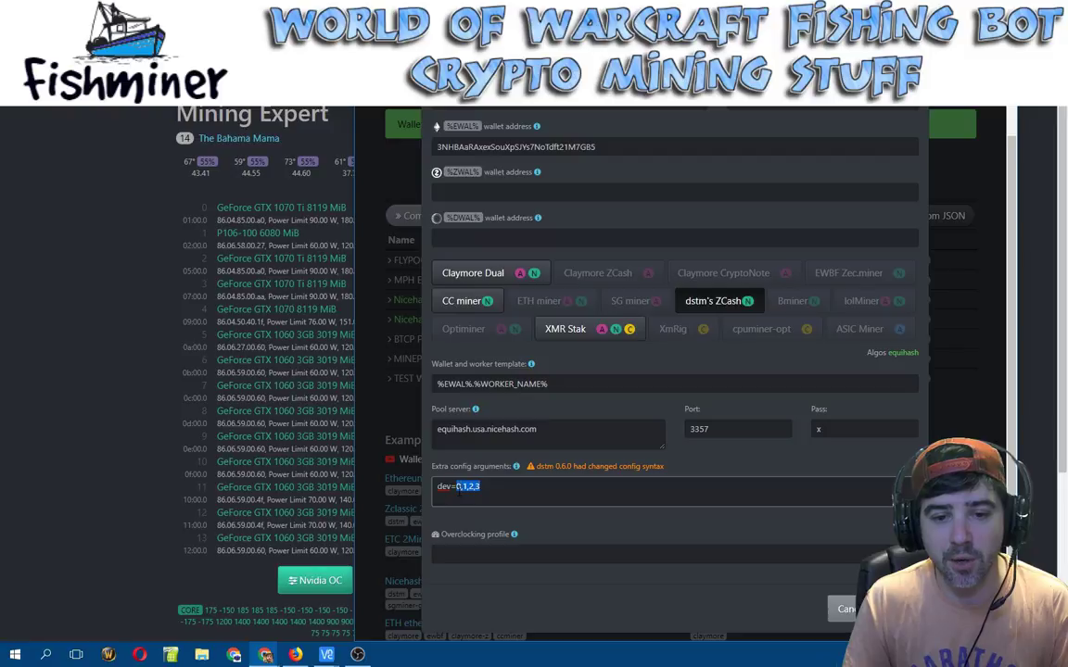
{"action": "type", "text": "0,"}
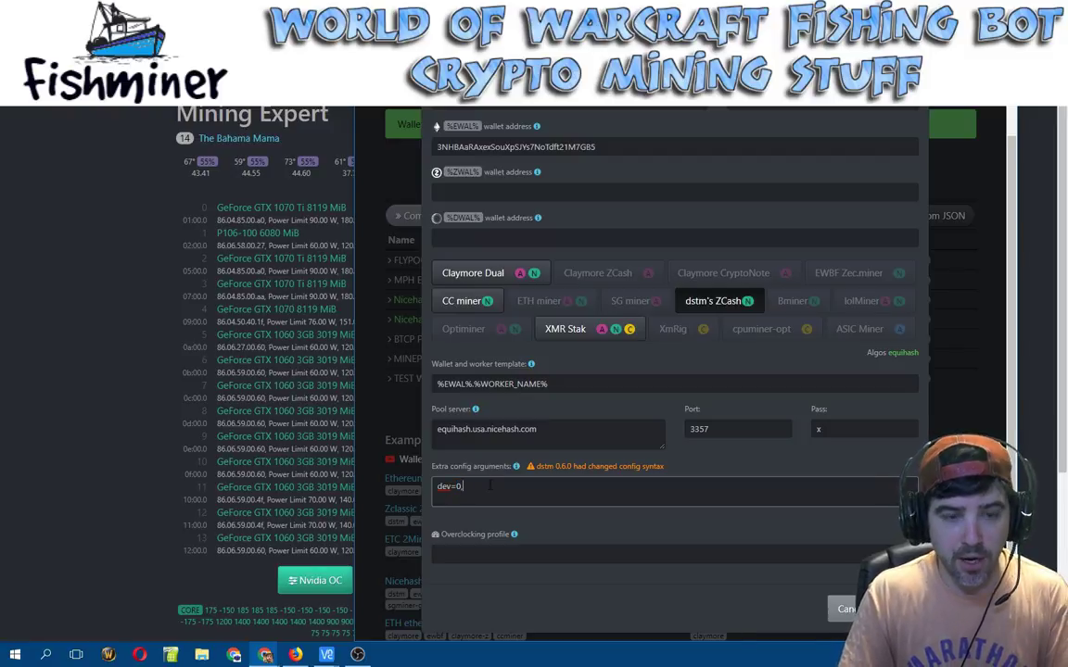
{"action": "type", "text": "2,3,4"}
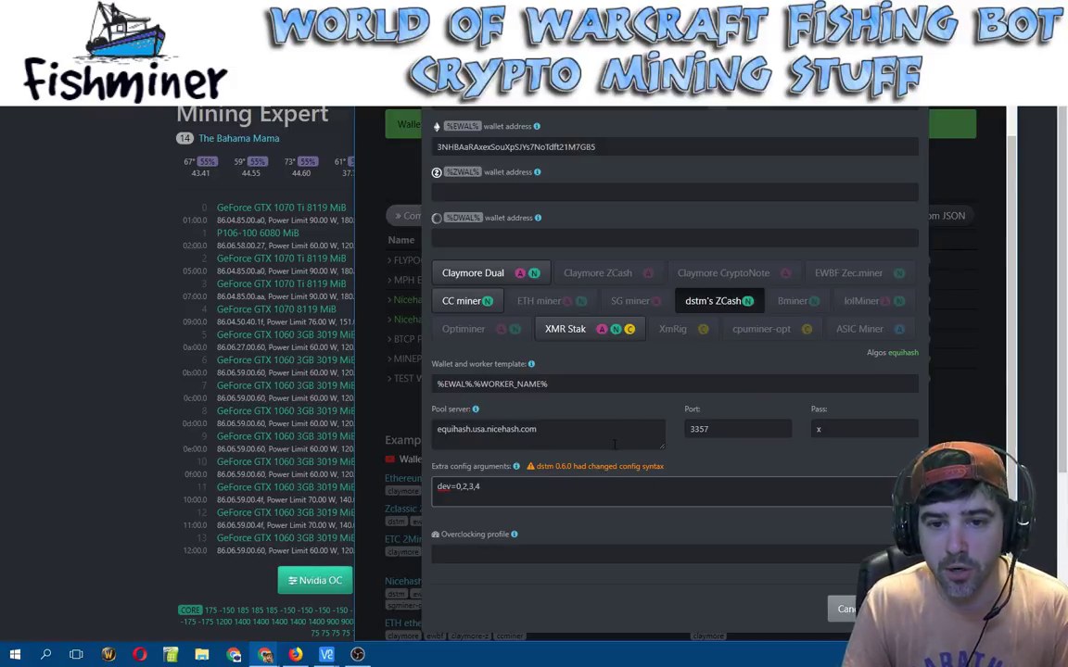
Step: Check the CC miner's extra arguments for device selection against the field's built-in help
{"action": "left_click", "coordinate": [461, 300]}
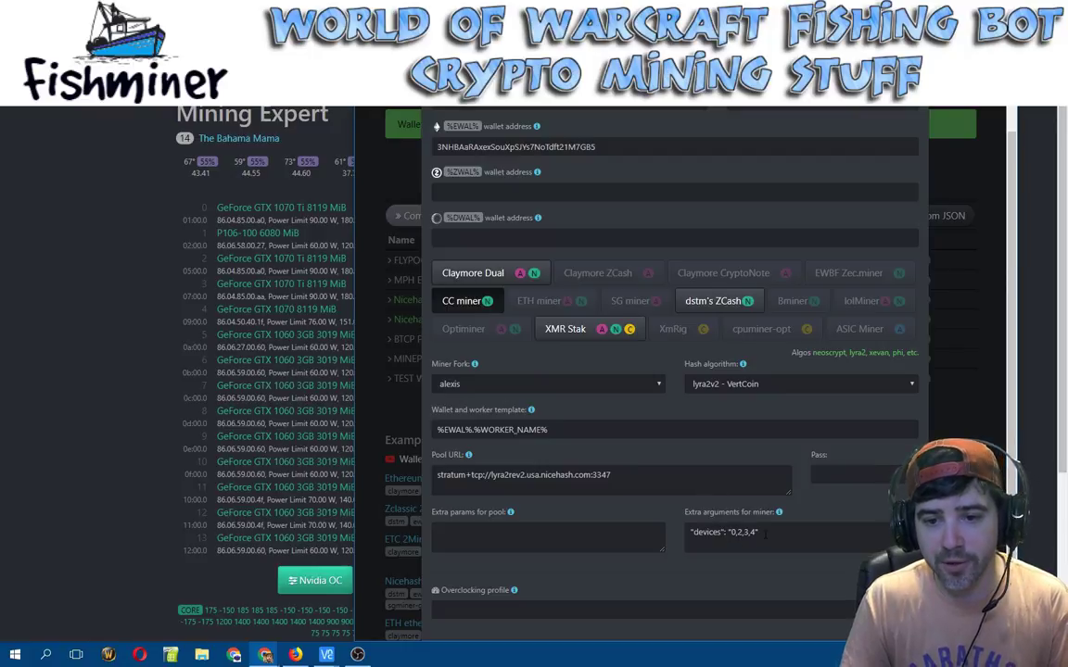
{"action": "scroll", "coordinate": [630, 463], "scroll_direction": "down", "scroll_amount": 1}
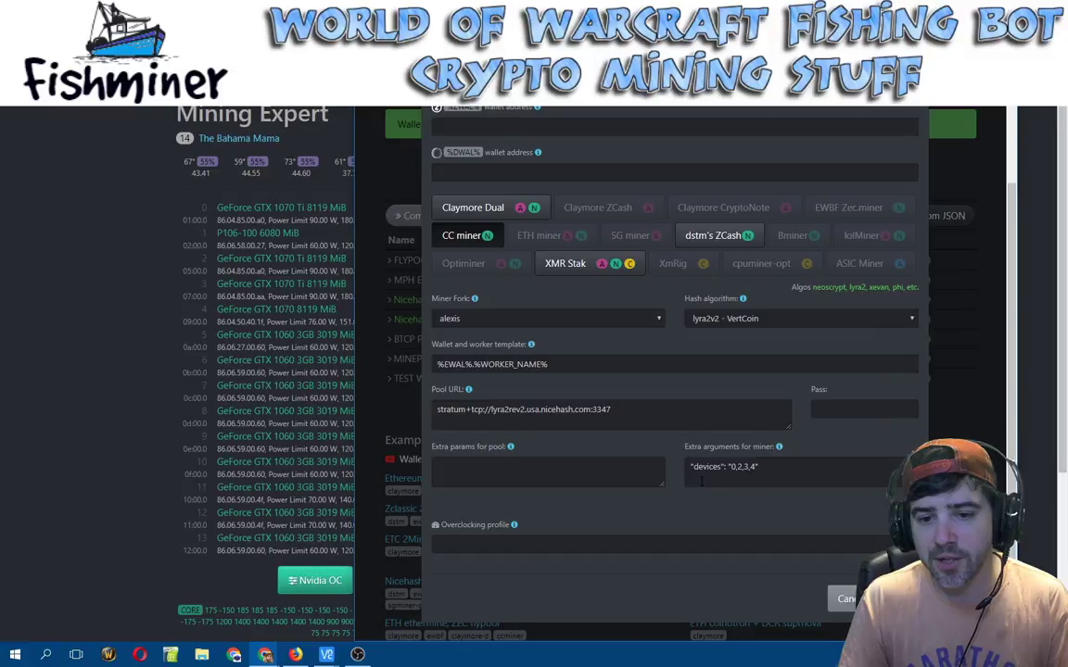
{"action": "left_click", "coordinate": [779, 446]}
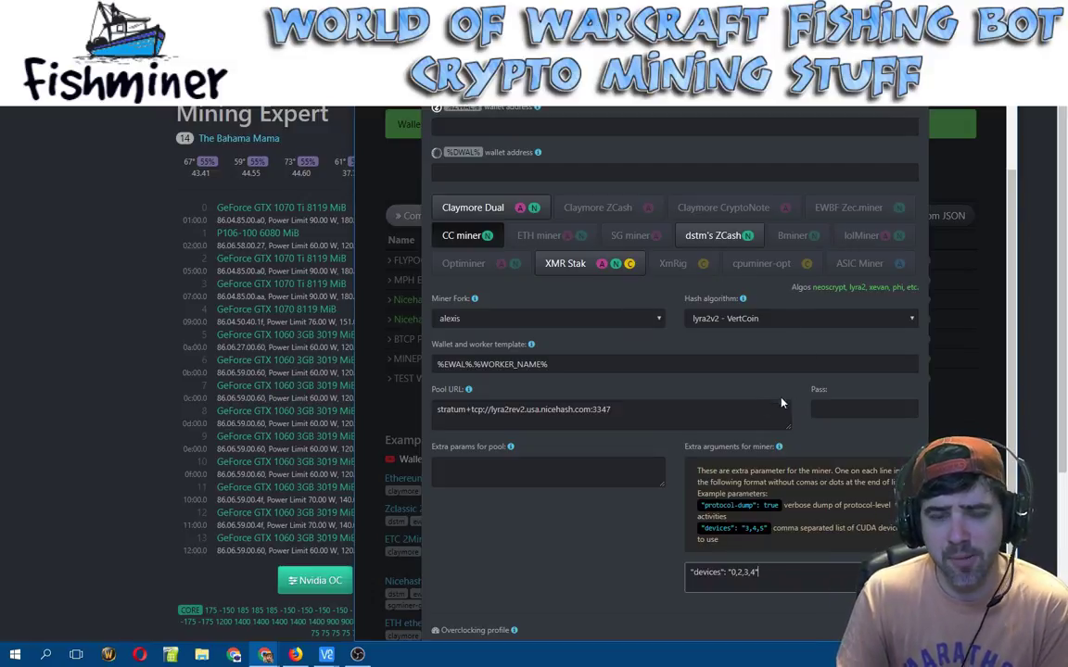
{"action": "left_click", "coordinate": [779, 445]}
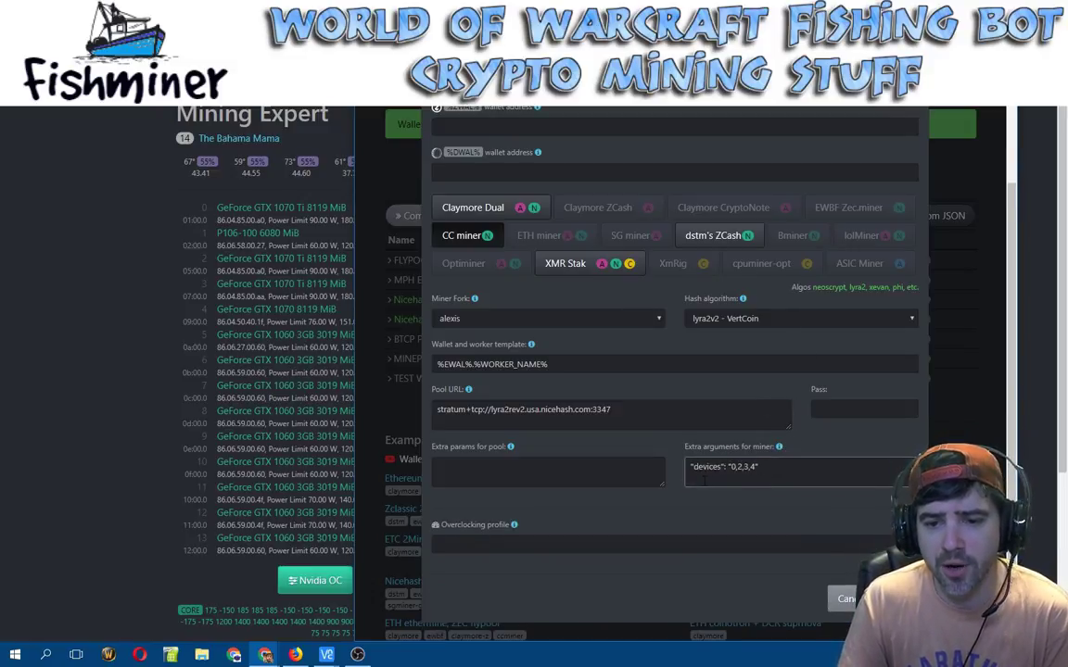
{"action": "key", "text": "Home"}
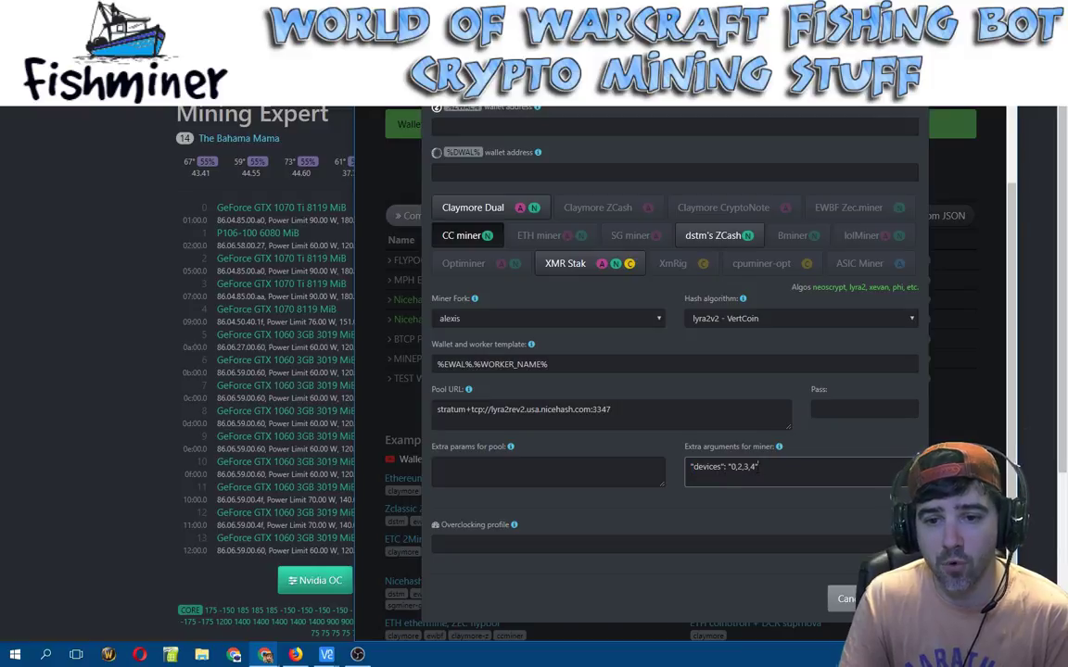
Step: Show the XMR Stak settings and read the example help for the Nvidia config override
{"action": "left_click", "coordinate": [600, 264]}
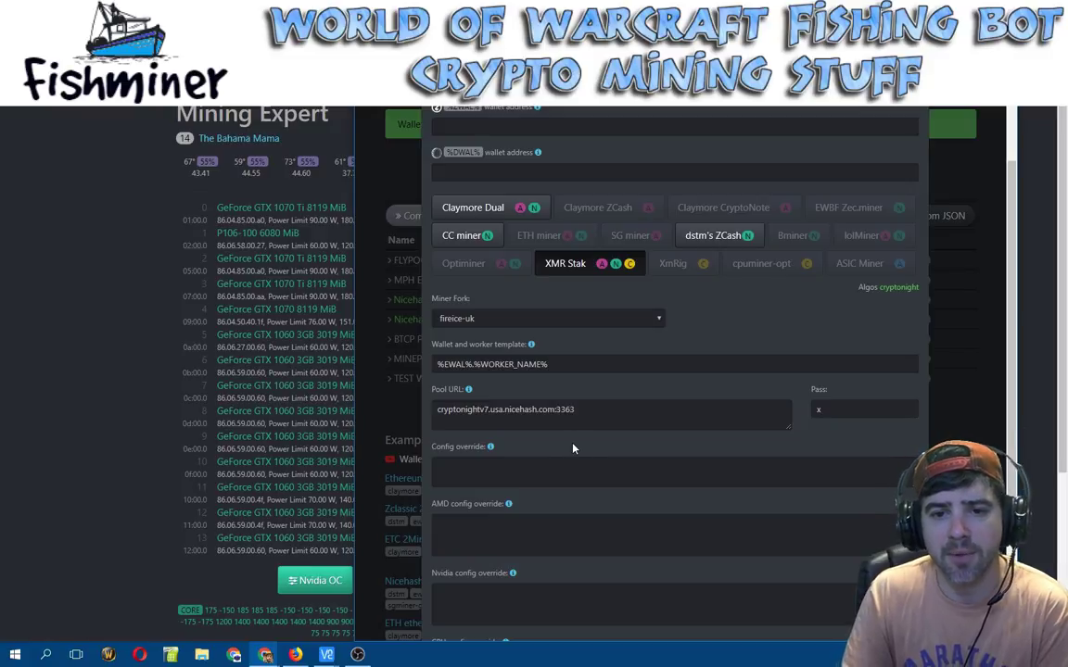
{"action": "scroll", "coordinate": [571, 448], "scroll_direction": "down", "scroll_amount": 1}
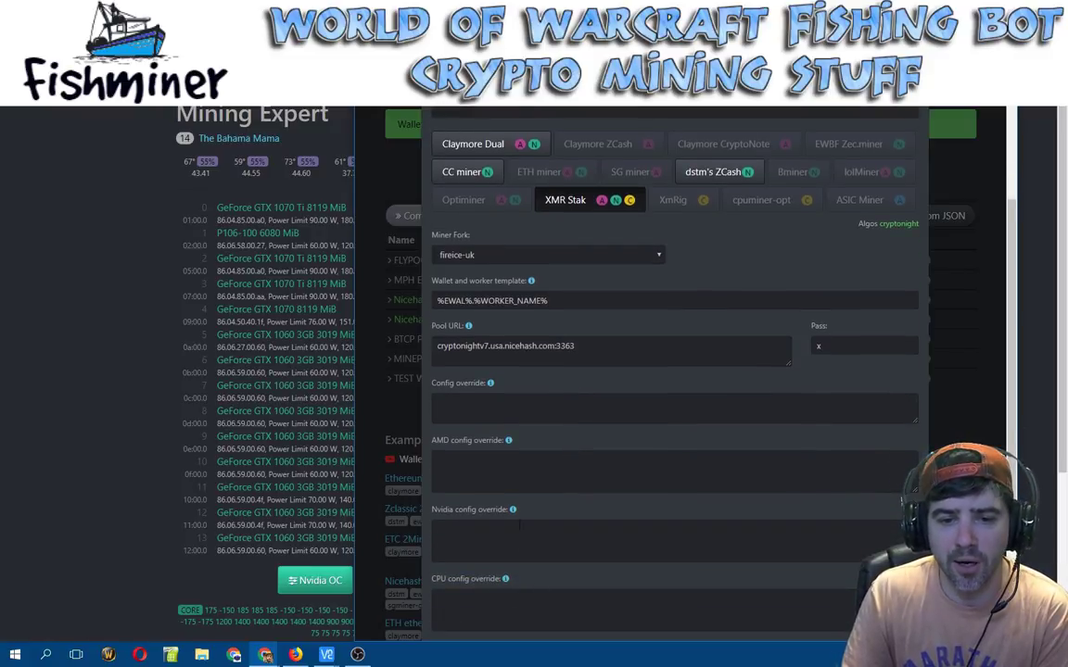
{"action": "mouse_move", "coordinate": [512, 509]}
{"action": "scroll", "coordinate": [546, 508], "scroll_direction": "down", "scroll_amount": 1}
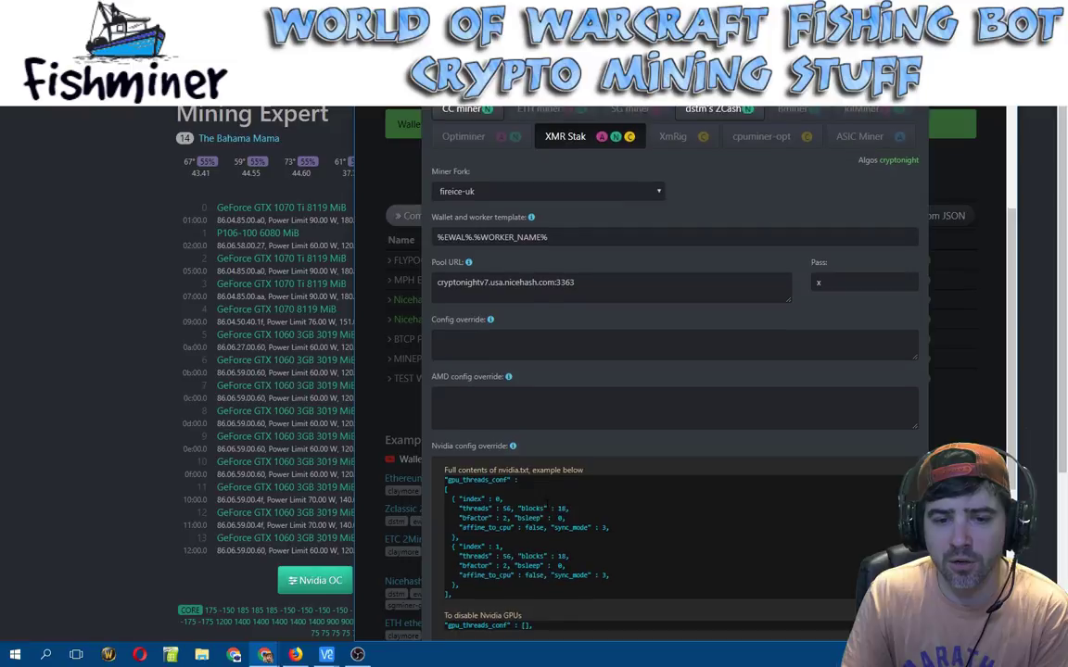
{"action": "scroll", "coordinate": [545, 508], "scroll_direction": "down", "scroll_amount": 1}
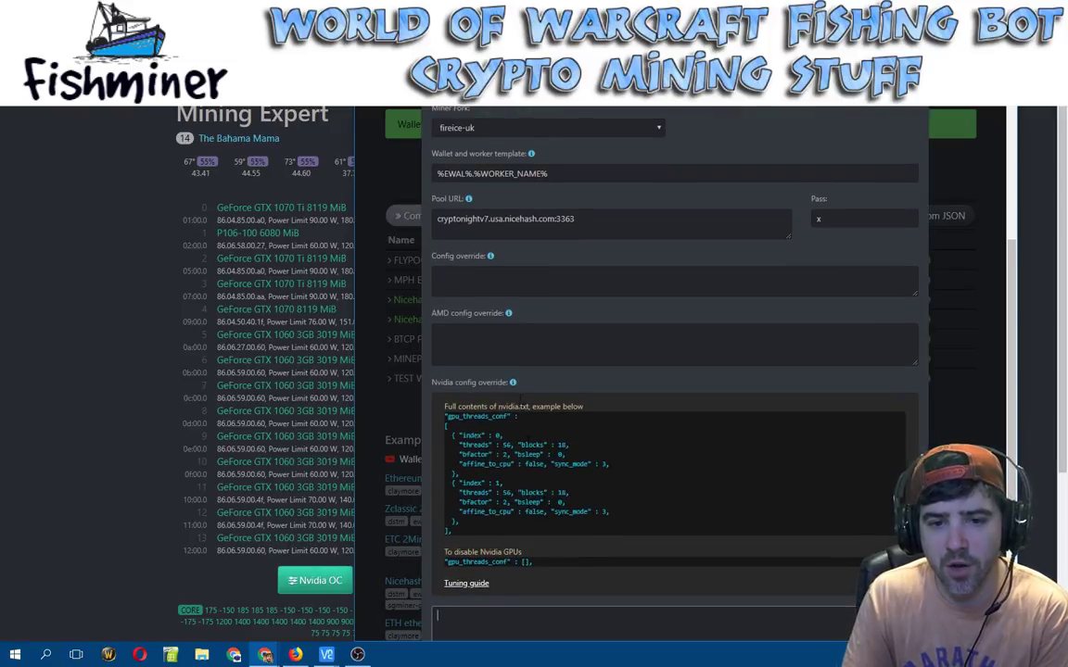
Step: Review the remaining XMR Stak override fields and save the Nicehash ETH ZEC XMR wallet
{"action": "scroll", "coordinate": [543, 464], "scroll_direction": "up", "scroll_amount": 2}
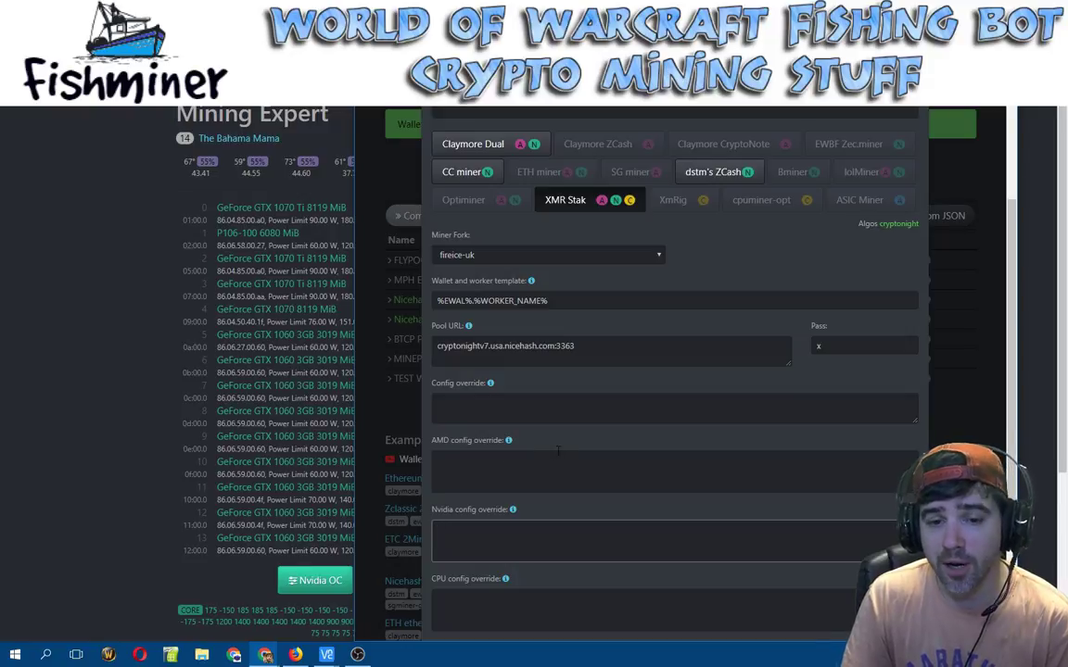
{"action": "scroll", "coordinate": [558, 450], "scroll_direction": "down", "scroll_amount": 2}
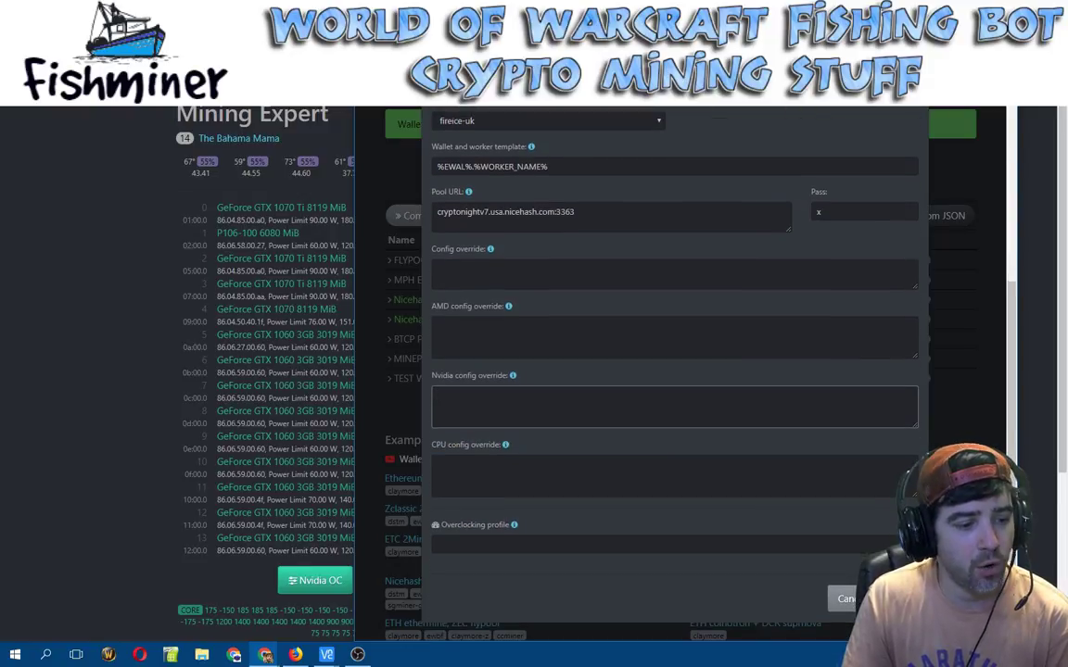
{"action": "left_click", "coordinate": [891, 598]}
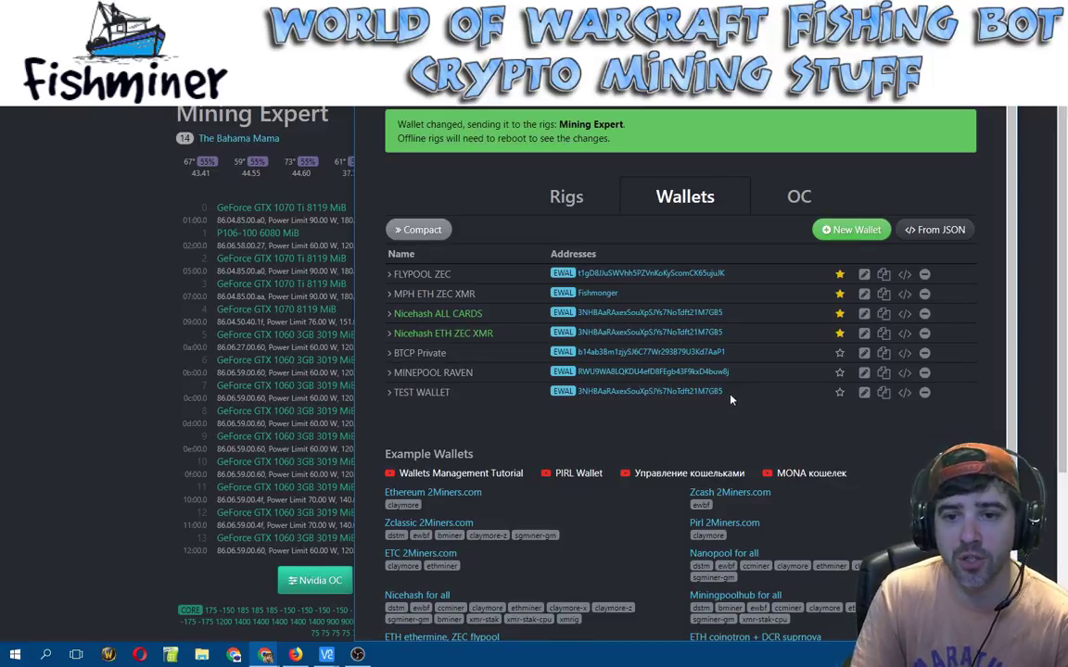
Step: Switch to the Bahama Mama VNC session and terminate the screen session running ccminer and claymore
{"action": "mouse_move", "coordinate": [326, 654]}
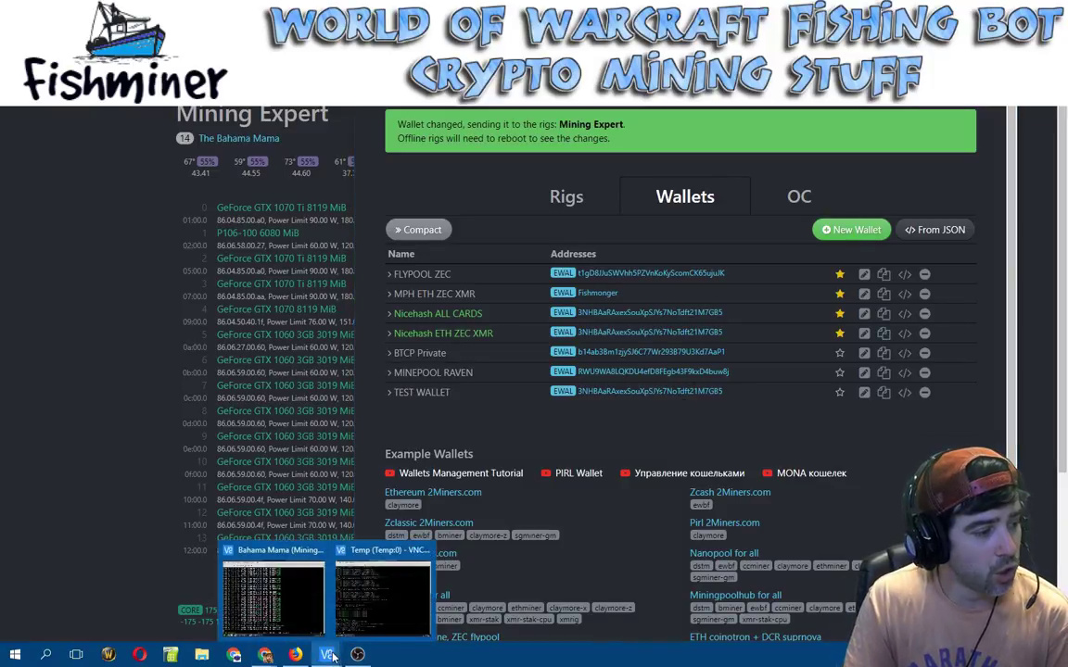
{"action": "left_click", "coordinate": [290, 611]}
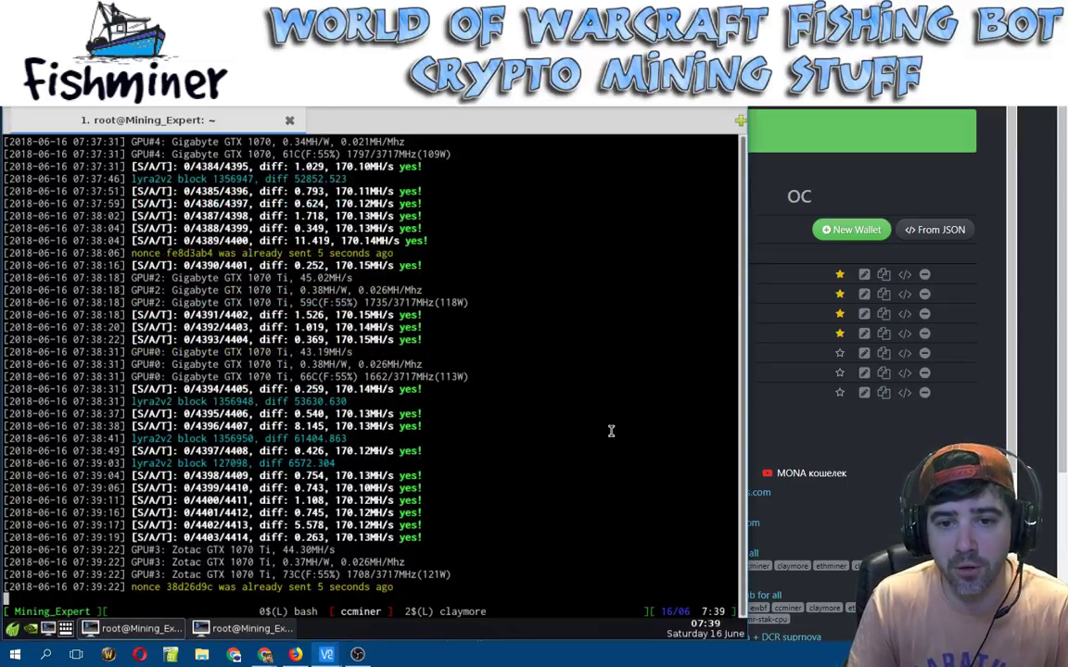
{"action": "key", "text": "ctrl+a"}
{"action": "key", "text": "backslash"}
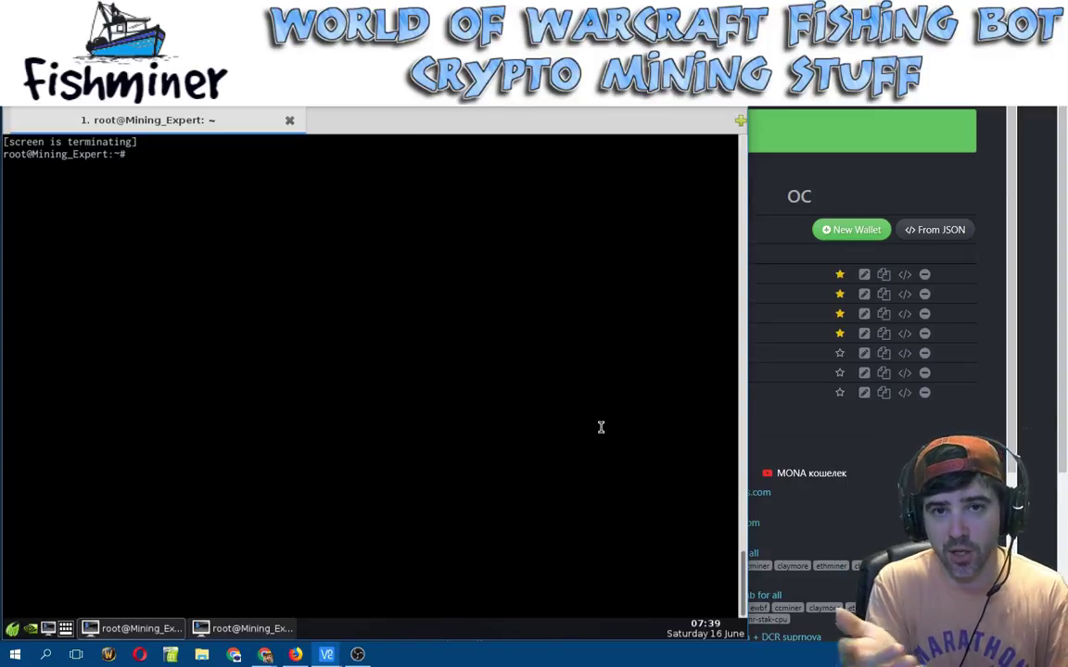
Step: Bring up the rig's second terminal window and run the miner command in it
{"action": "left_click", "coordinate": [242, 628]}
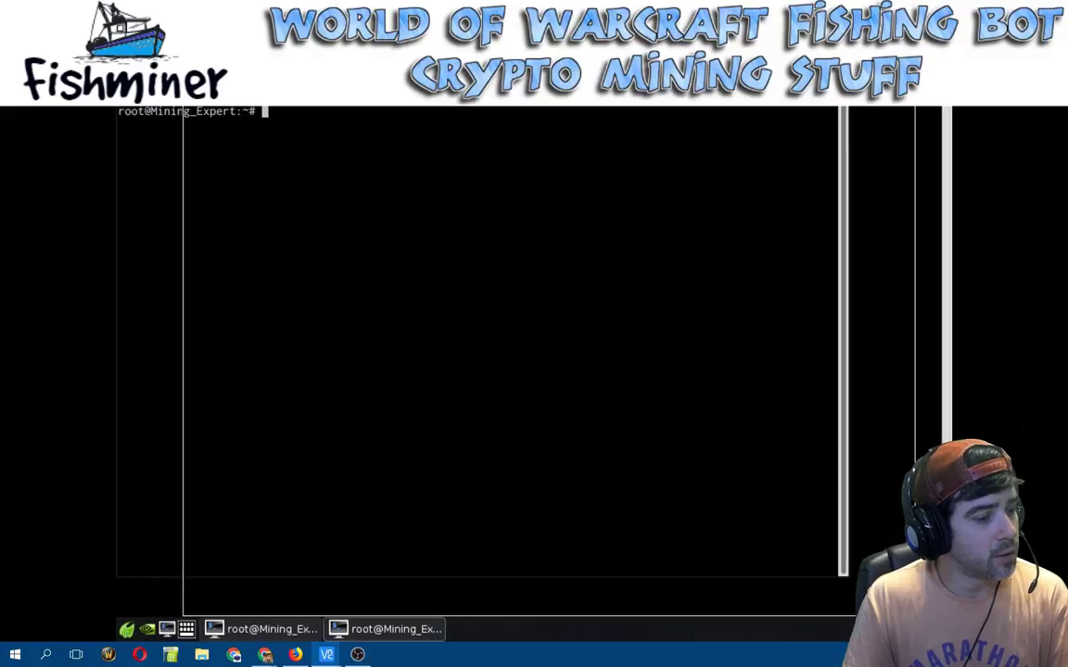
{"action": "type", "text": "miner"}
{"action": "key", "text": "Return"}
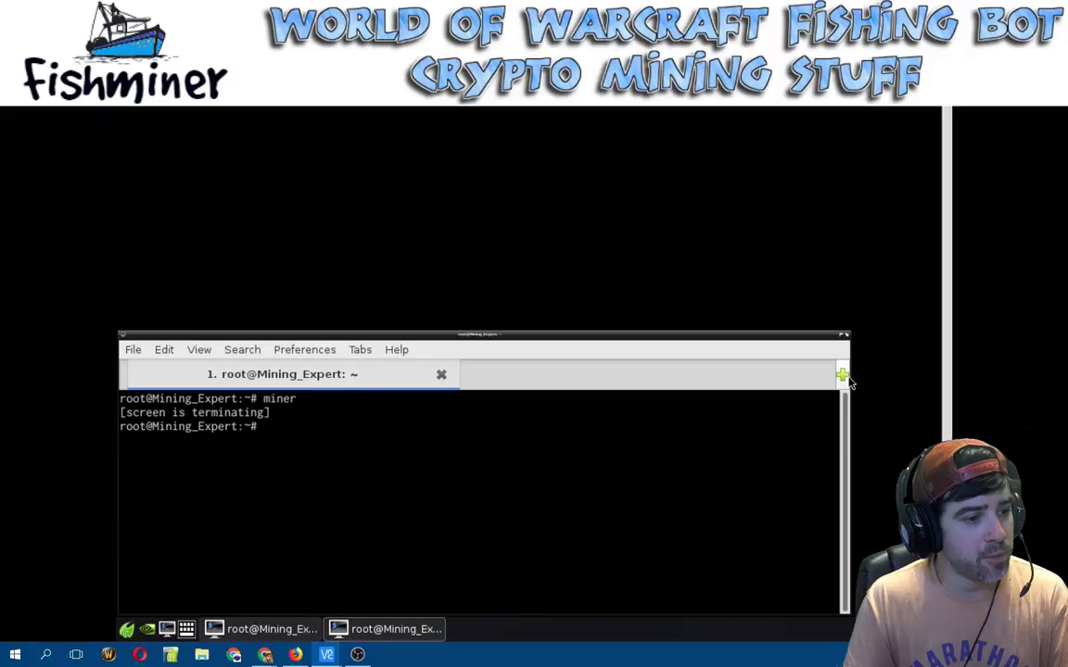
Step: Resize and arrange the two terminal windows so that one sits above the other at matching width
{"action": "left_click_drag", "start_coordinate": [848, 374], "coordinate": [923, 372]}
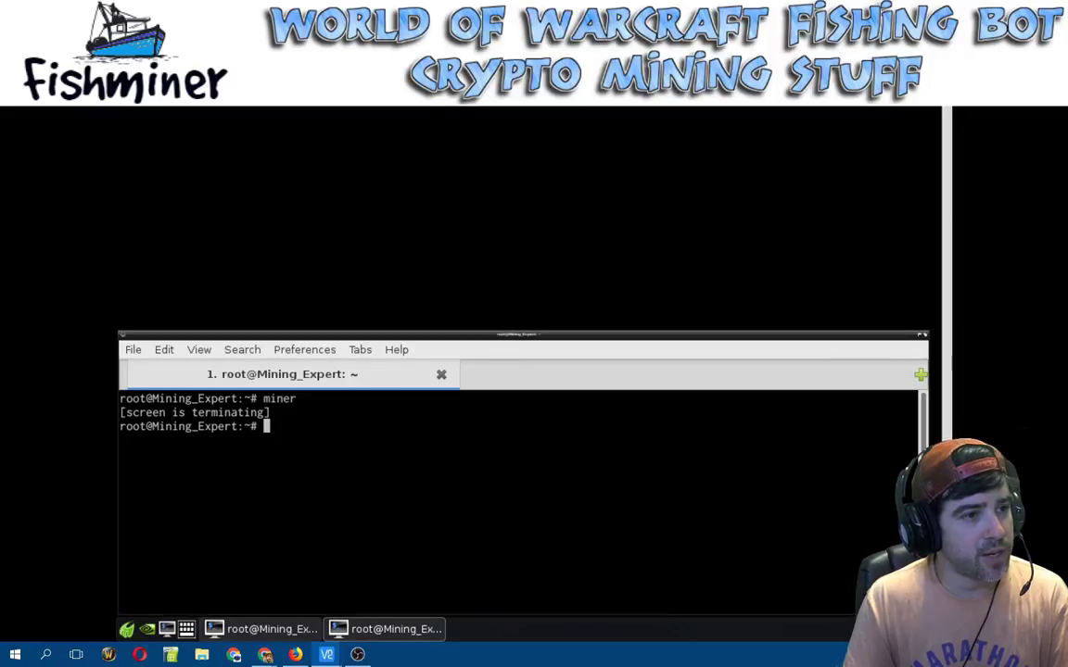
{"action": "key", "text": "alt+Tab"}
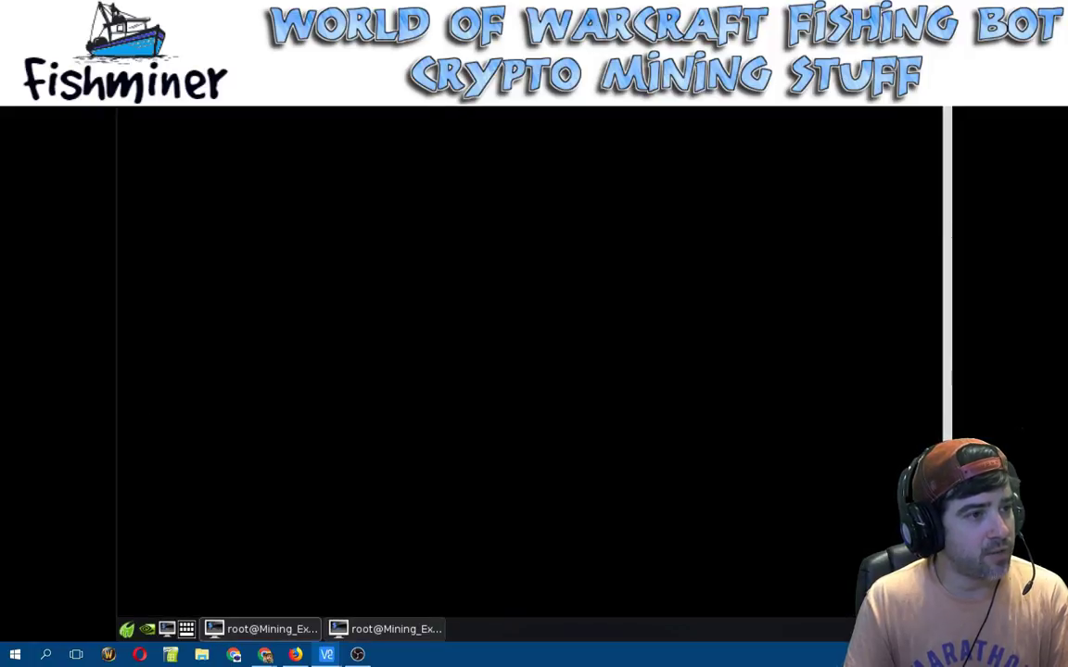
{"action": "left_click_drag", "start_coordinate": [793, 109], "coordinate": [700, 267]}
{"action": "left_click_drag", "start_coordinate": [700, 394], "coordinate": [691, 353]}
{"action": "left_click_drag", "start_coordinate": [942, 386], "coordinate": [945, 388]}
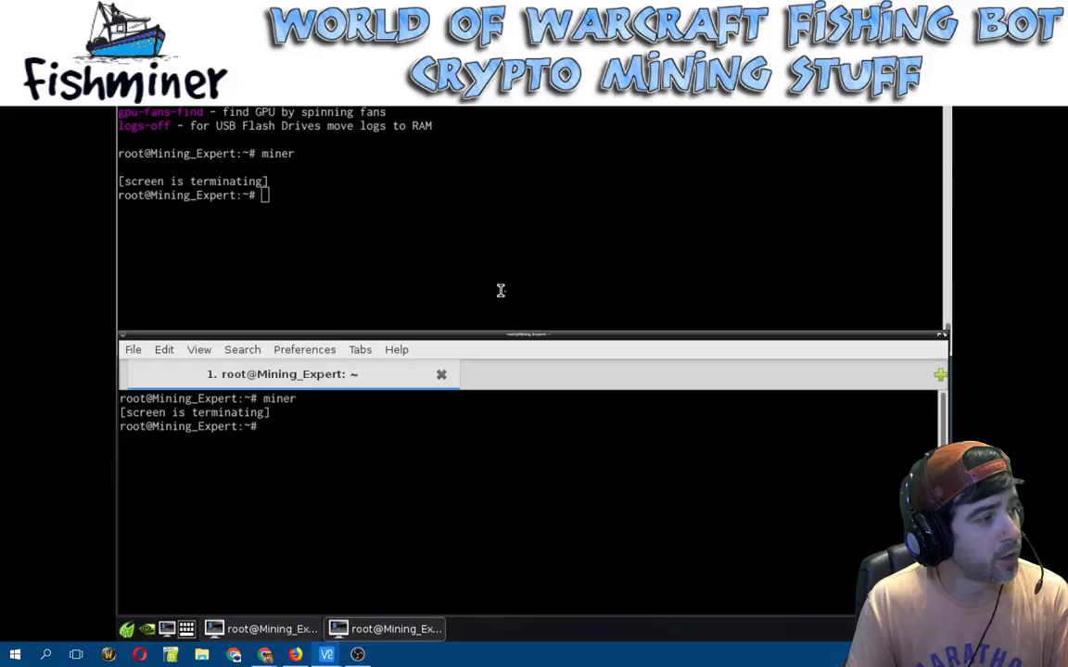
Step: Attach the upper terminal to the miner screen with the miner command
{"action": "left_click", "coordinate": [350, 251]}
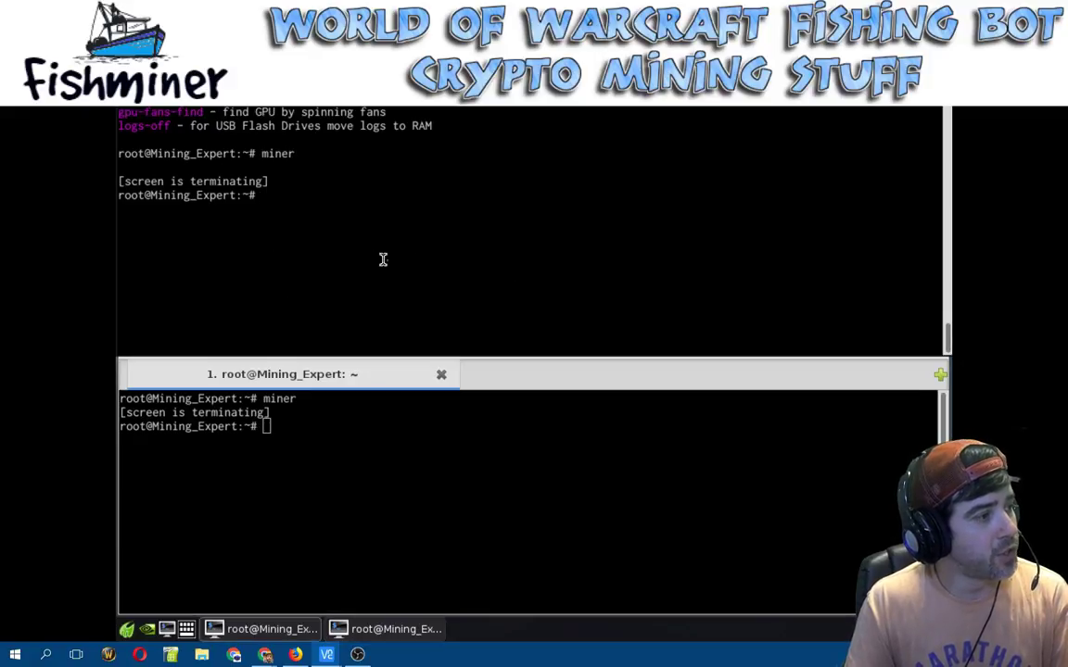
{"action": "type", "text": "miner"}
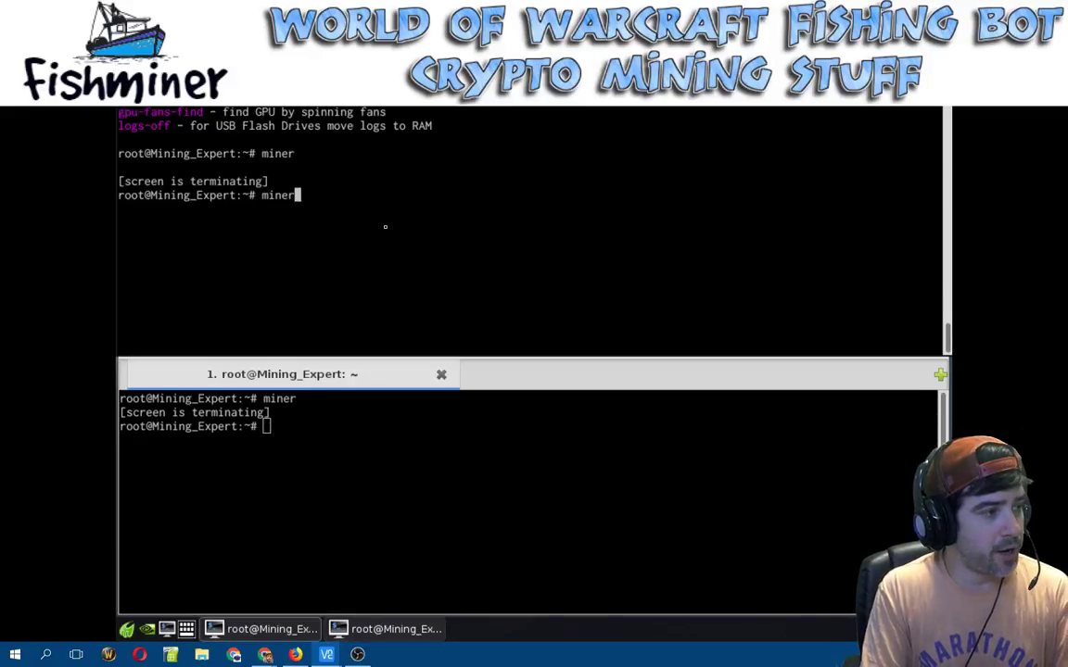
{"action": "key", "text": "Return"}
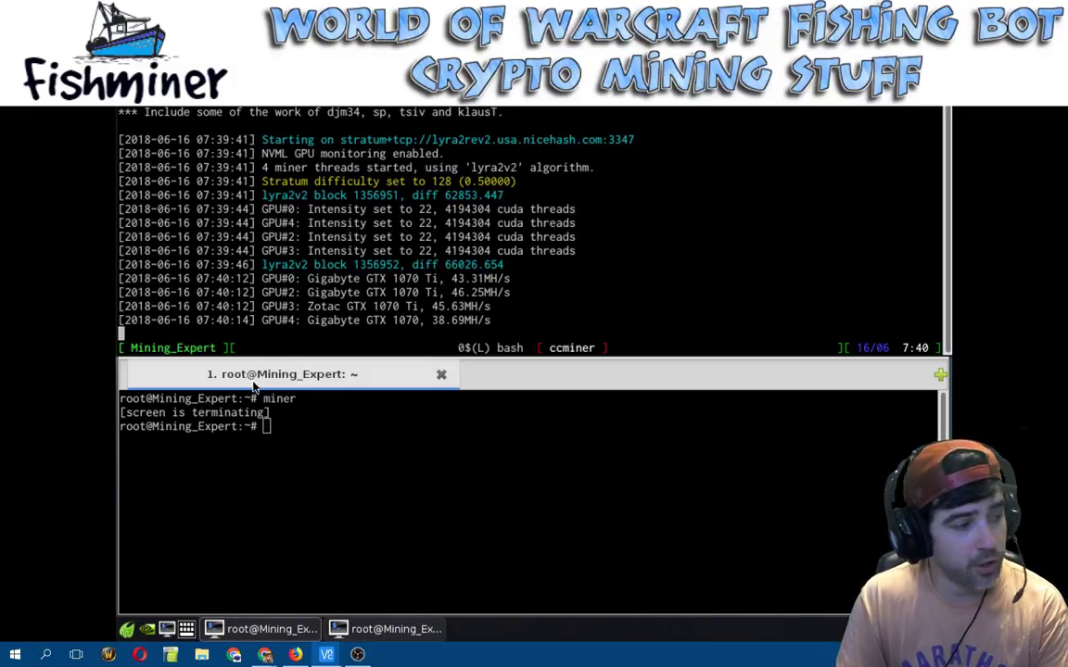
Step: Try to show the miner output in the lower terminal with the miner command, running it a second time
{"action": "left_click", "coordinate": [323, 442]}
{"action": "type", "text": "miner"}
{"action": "key", "text": "Return"}
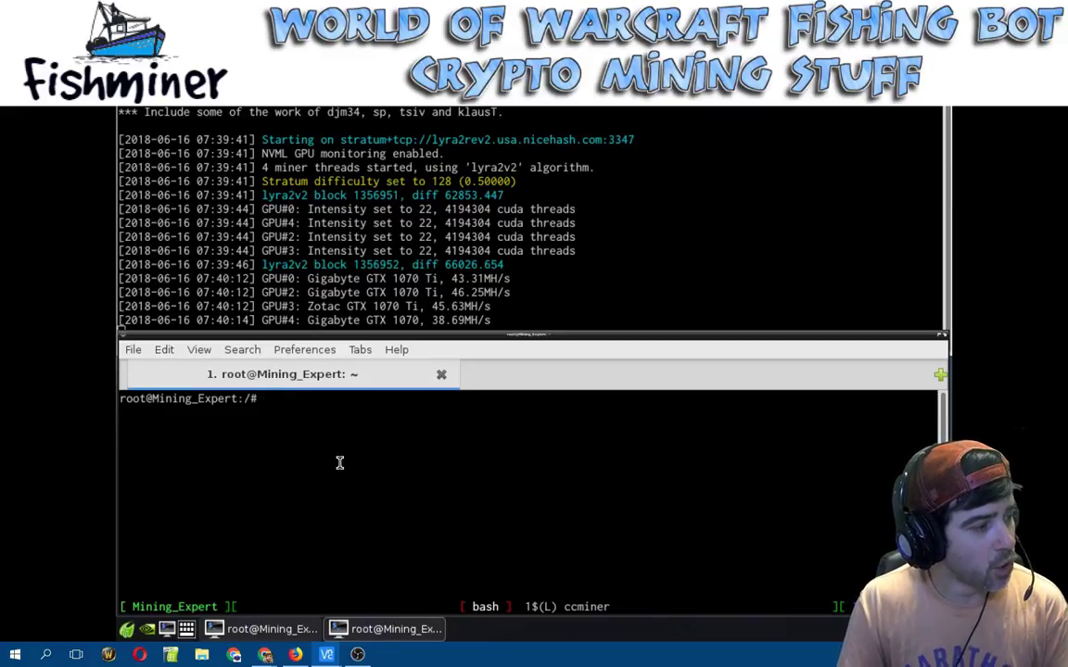
{"action": "type", "text": "miner"}
{"action": "key", "text": "Return"}
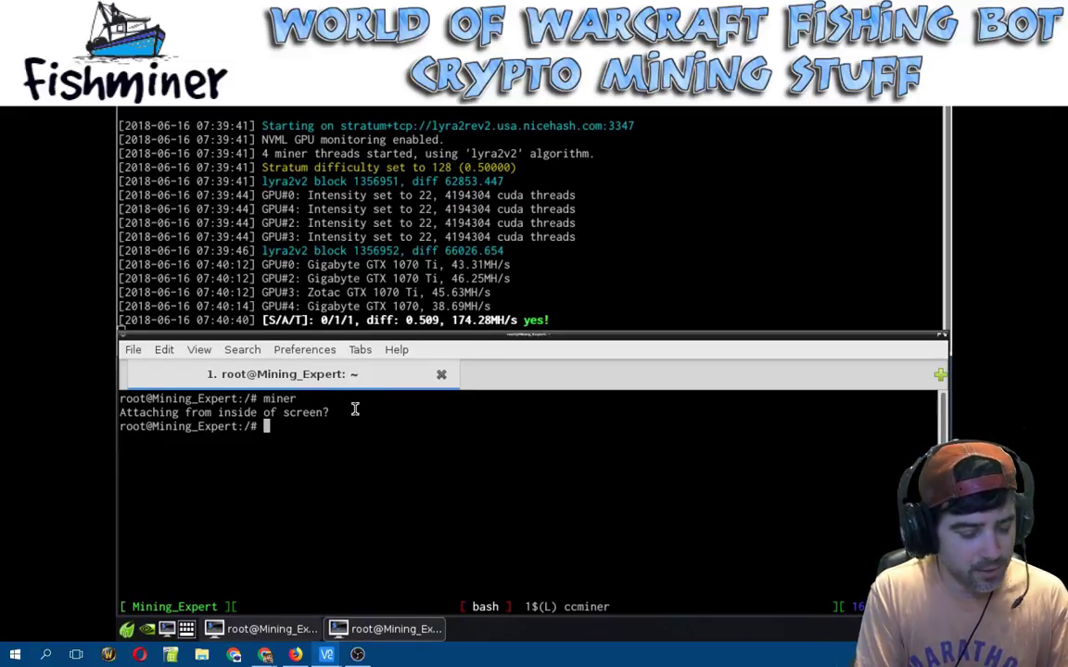
Step: Run miner stop in the lower terminal, and check for a miner screen by running miner
{"action": "type", "text": "miner s"}
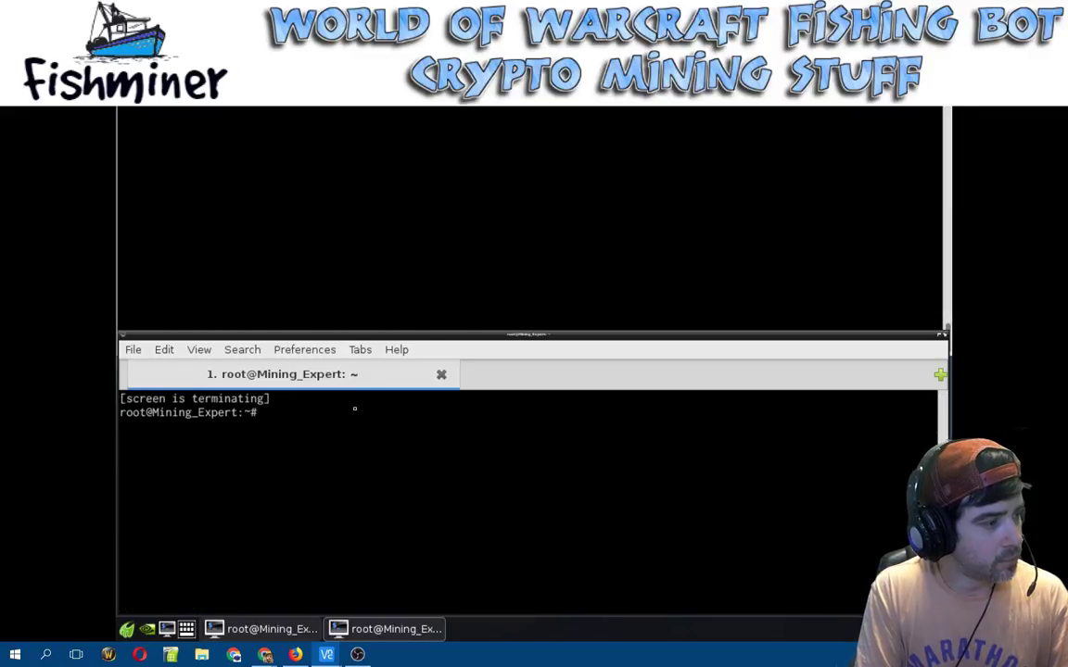
{"action": "type", "text": "top"}
{"action": "key", "text": "Return"}
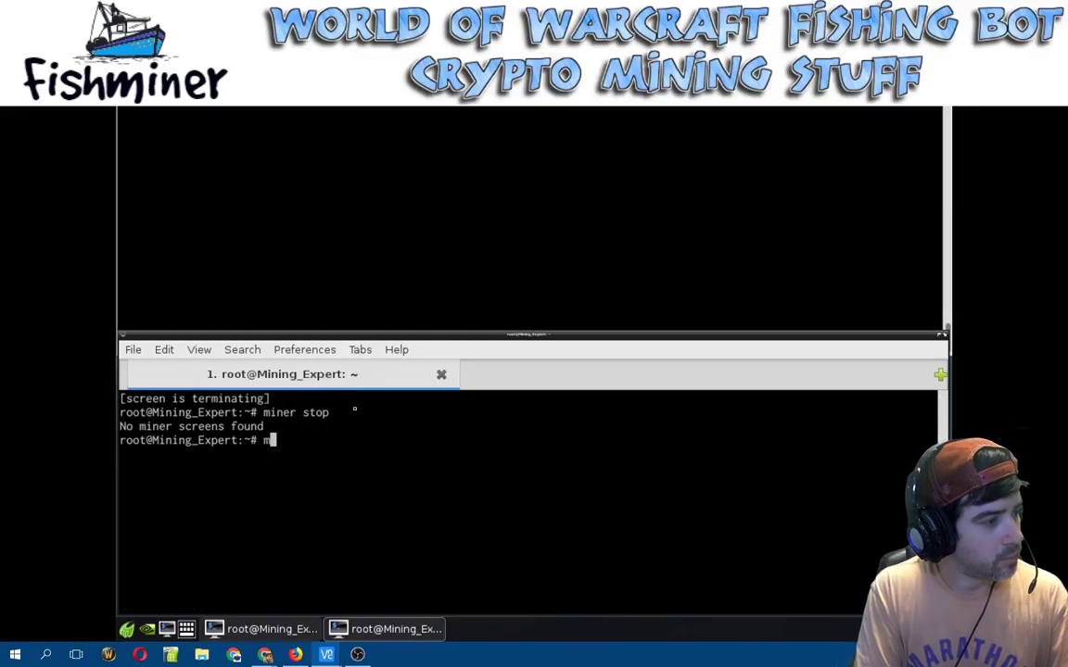
{"action": "type", "text": "miner"}
{"action": "key", "text": "Return"}
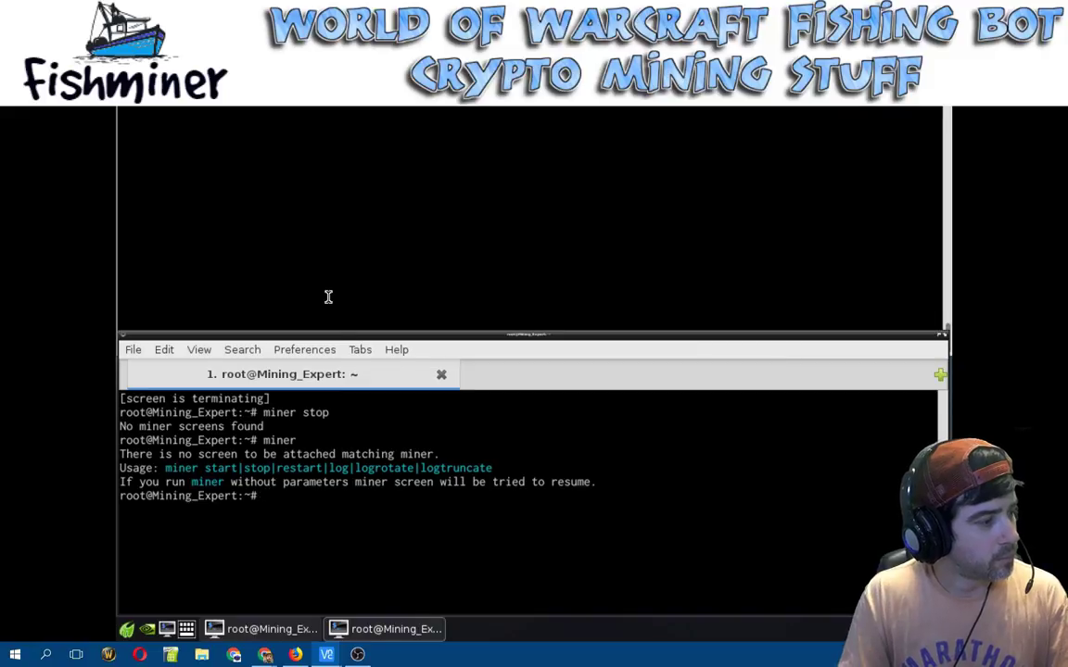
Step: Start ccminer and claymore from the upper terminal and attach it to the miner screen with miner
{"action": "left_click", "coordinate": [345, 242]}
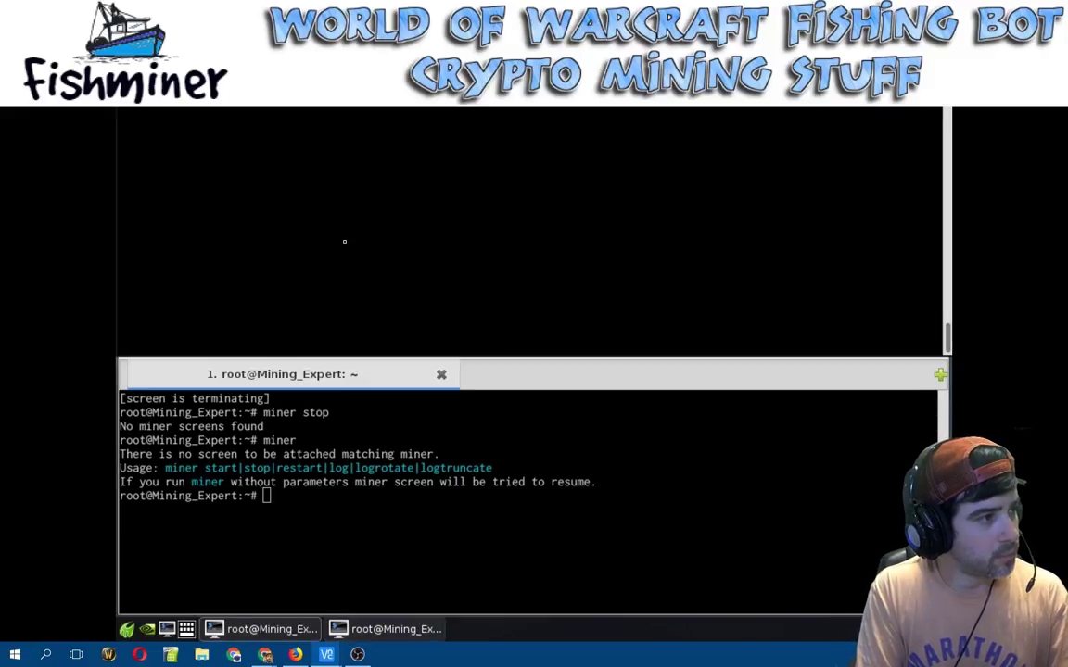
{"action": "key", "text": "Return"}
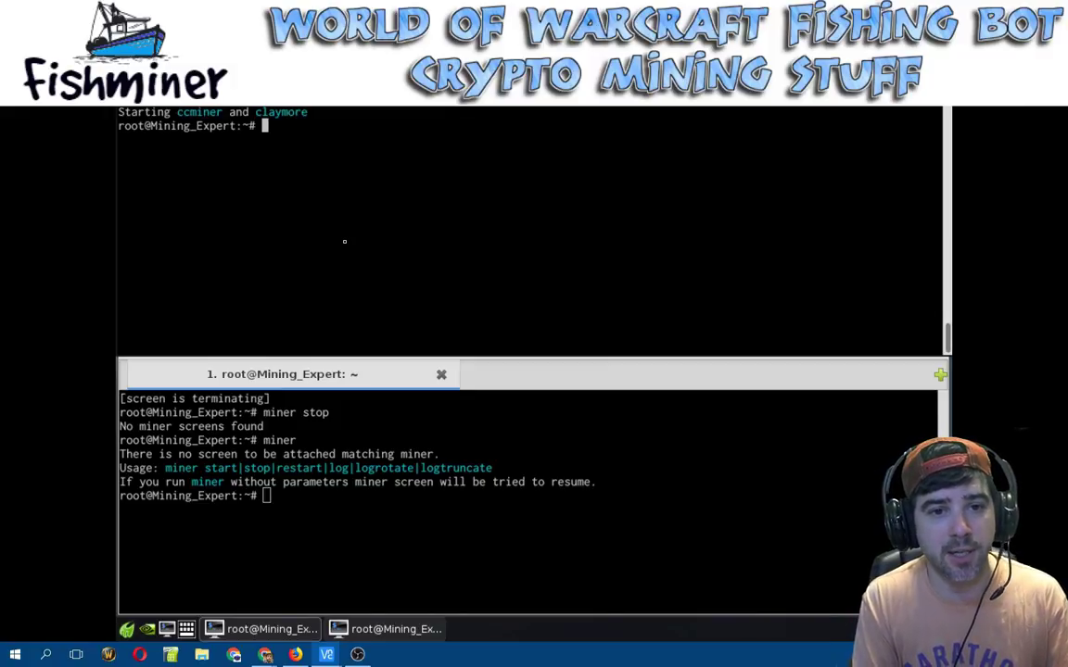
{"action": "type", "text": "miner"}
{"action": "key", "text": "Return"}
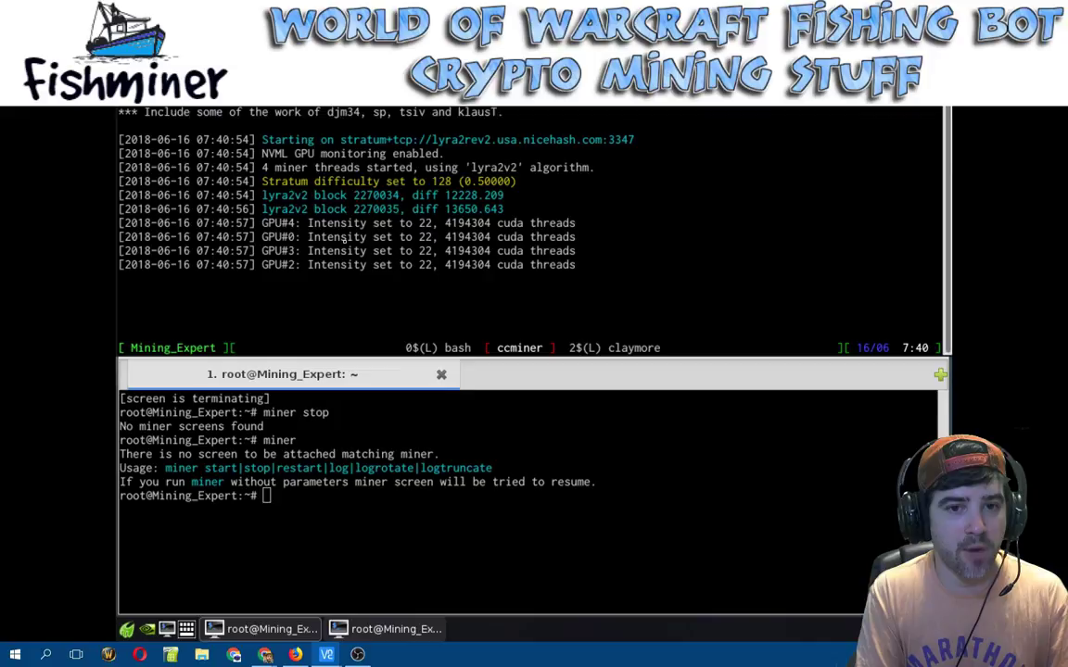
Step: Attach the lower terminal to the miner screen showing claymore and move the window up to reveal its log
{"action": "left_click", "coordinate": [373, 544]}
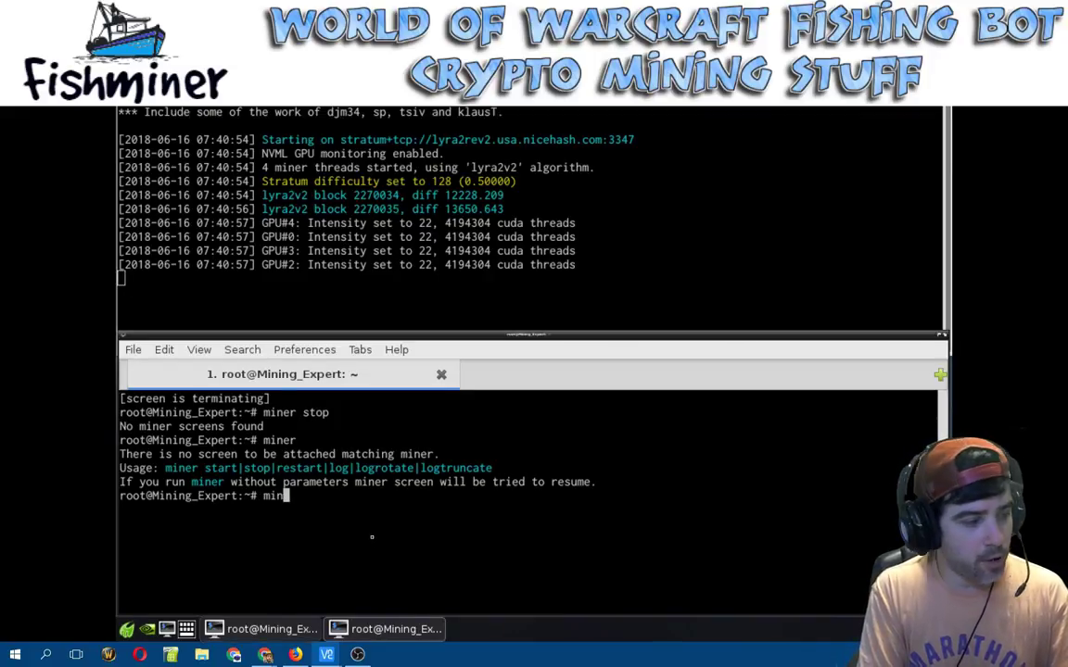
{"action": "key", "text": "Return"}
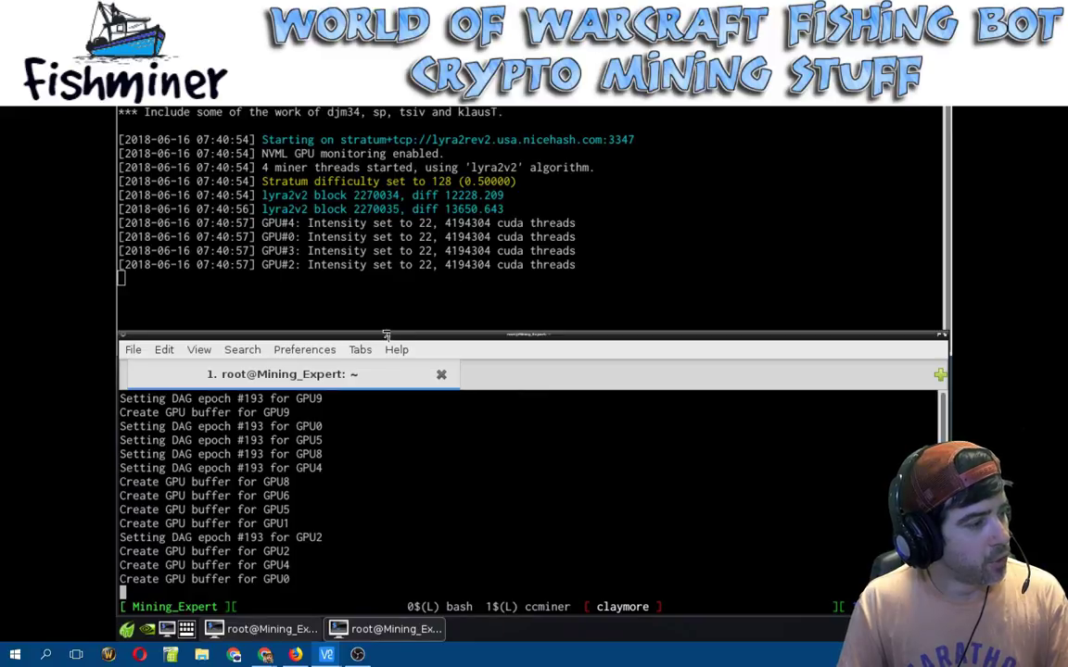
{"action": "left_click_drag", "start_coordinate": [387, 335], "coordinate": [383, 213]}
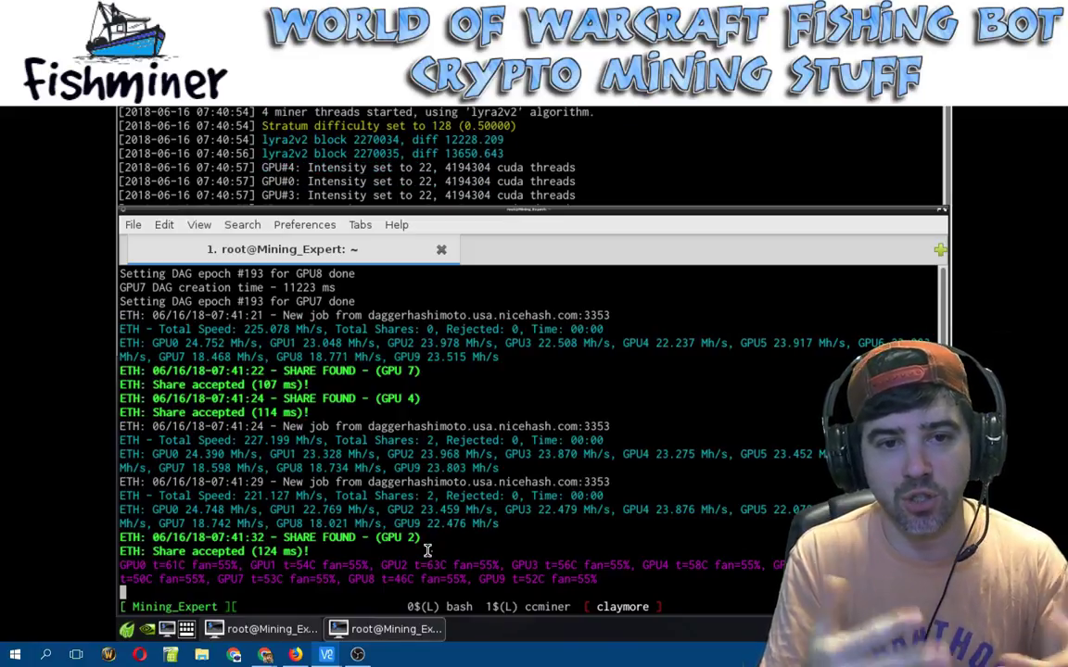
Step: Switch back to the Hive OS page of the Mining Expert rig and show its miner and wallet settings
{"action": "left_click", "coordinate": [494, 176]}
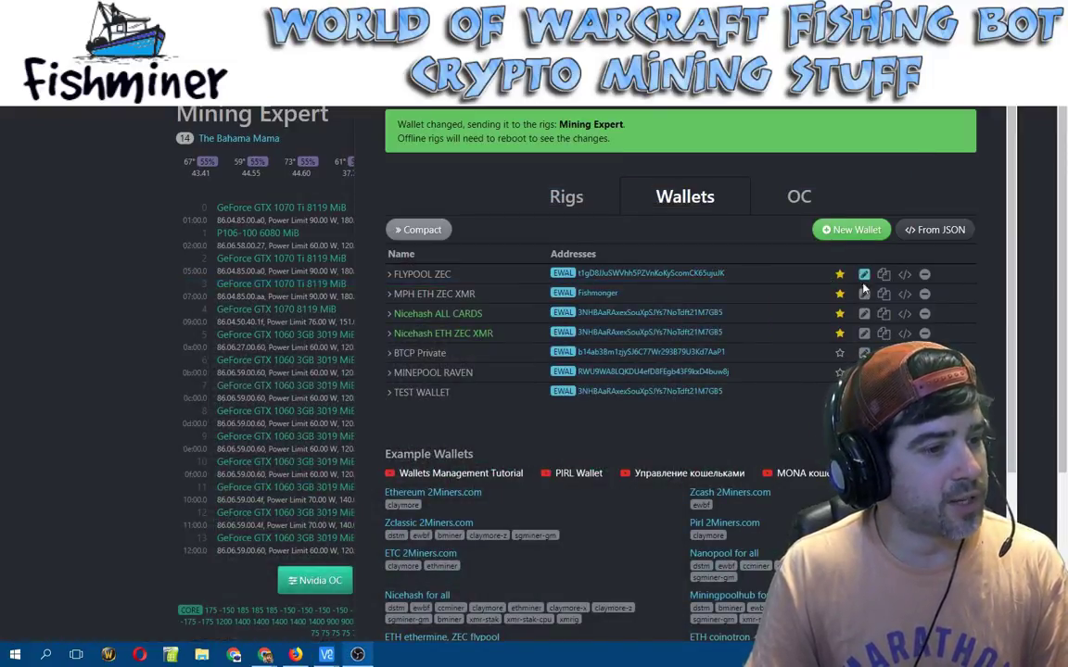
{"action": "left_click", "coordinate": [132, 403]}
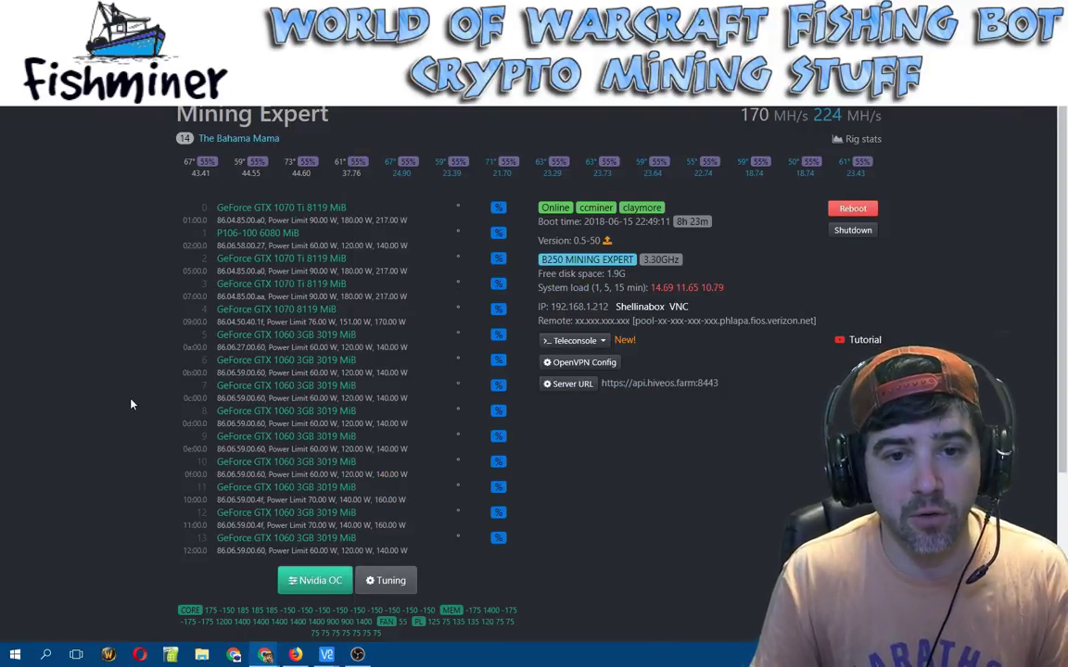
{"action": "scroll", "coordinate": [132, 404], "scroll_direction": "down", "scroll_amount": 3}
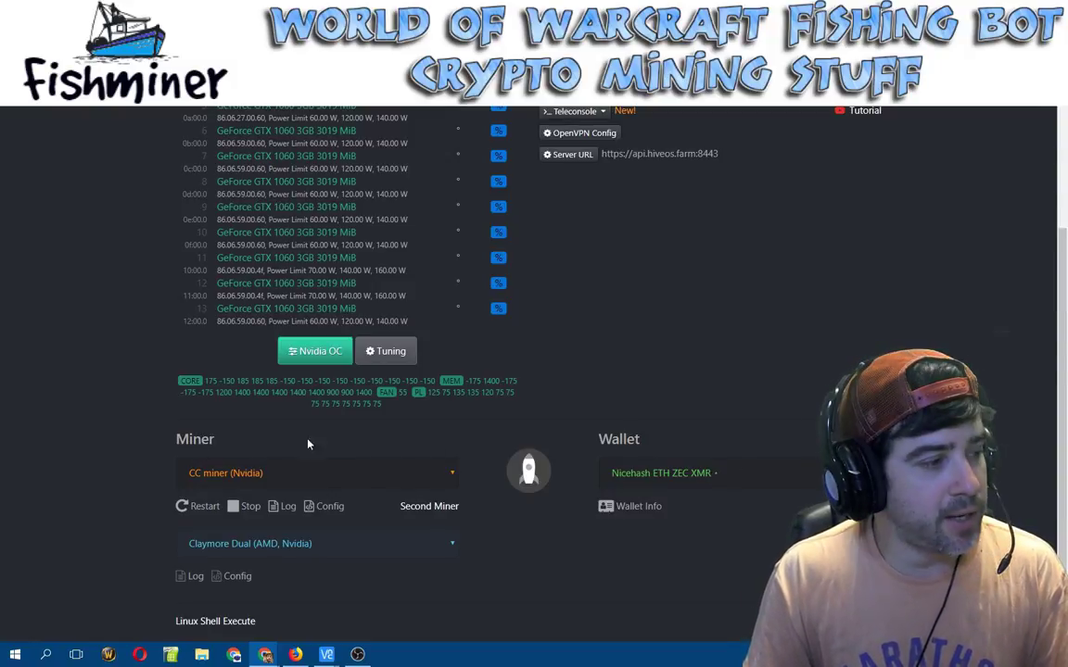
Step: Choose CC miner (Nvidia) as the rig's main miner and Claymore Dual (AMD, Nvidia) as the second miner
{"action": "left_click", "coordinate": [451, 477]}
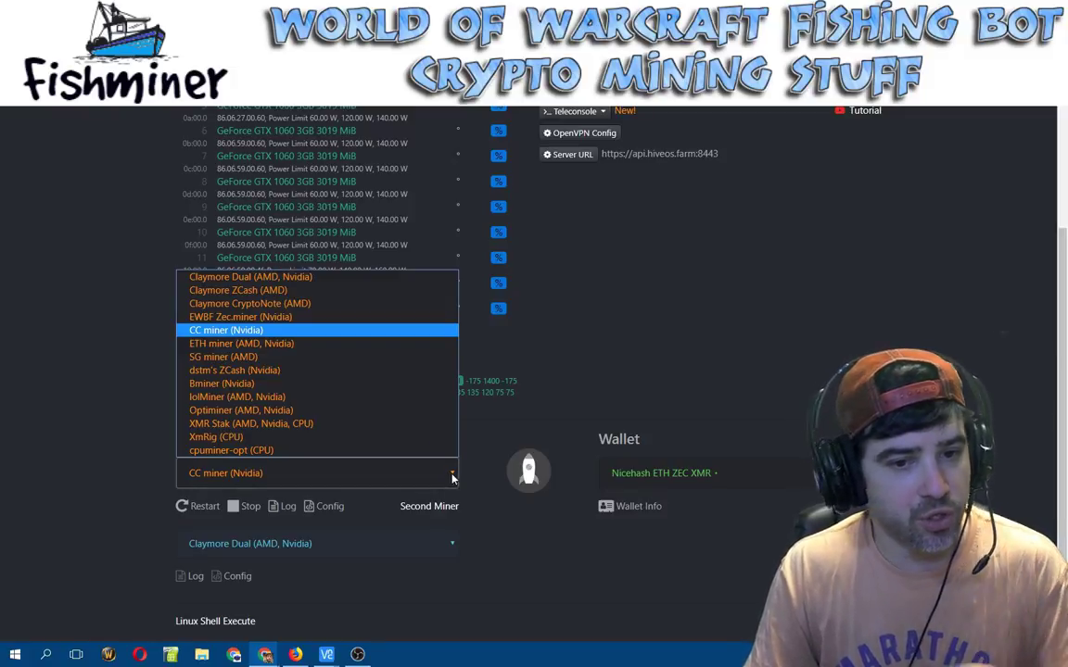
{"action": "left_click", "coordinate": [236, 335]}
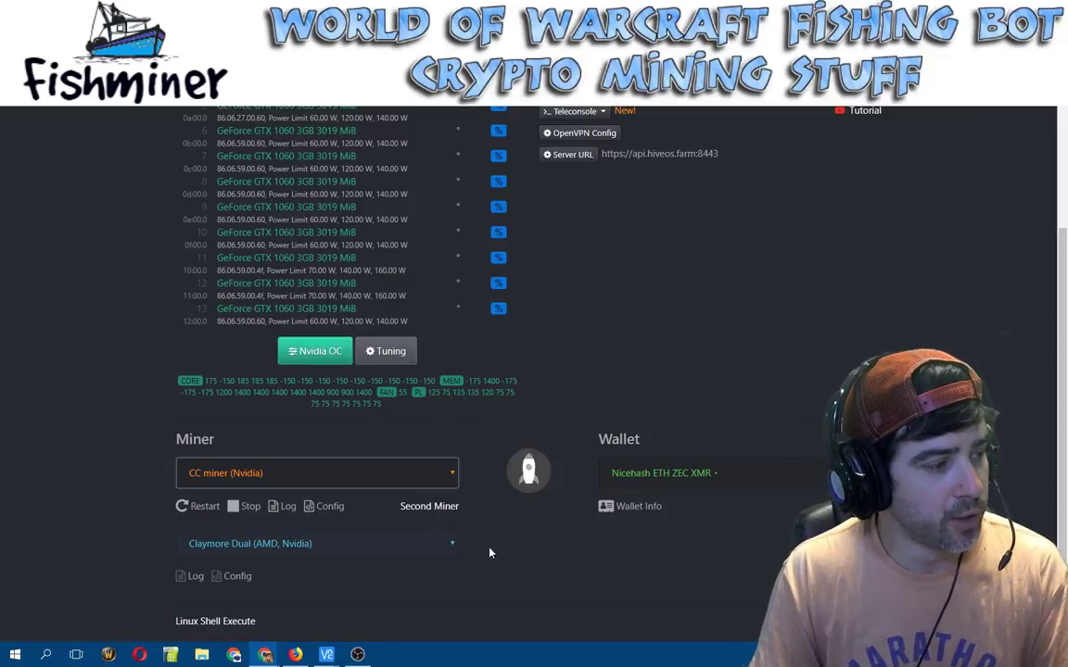
{"action": "left_click", "coordinate": [452, 543]}
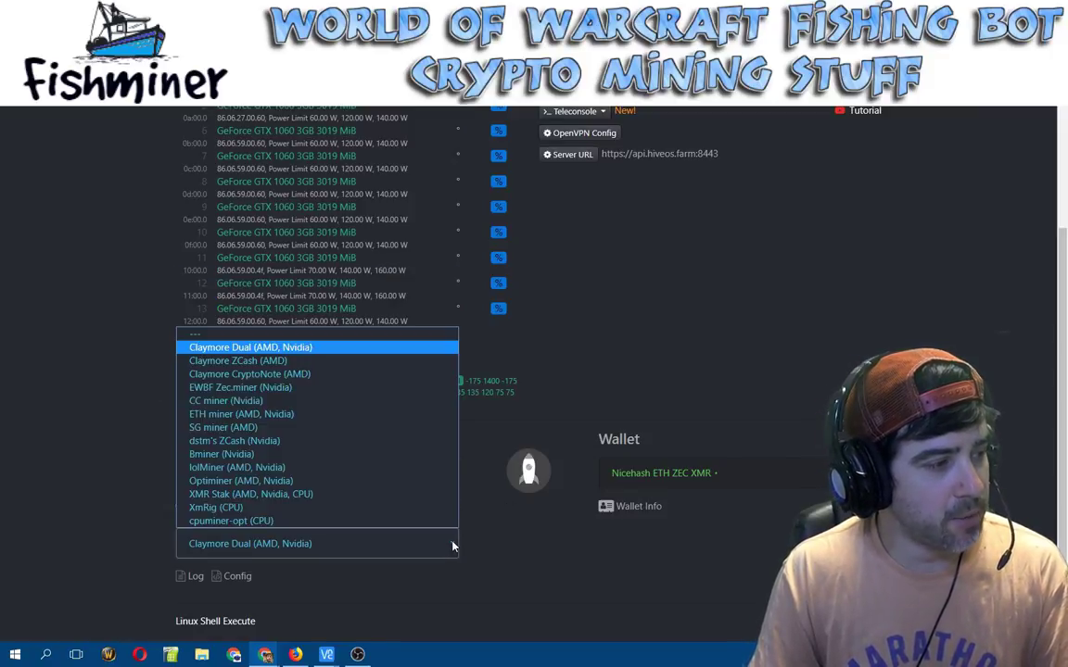
{"action": "left_click", "coordinate": [321, 348]}
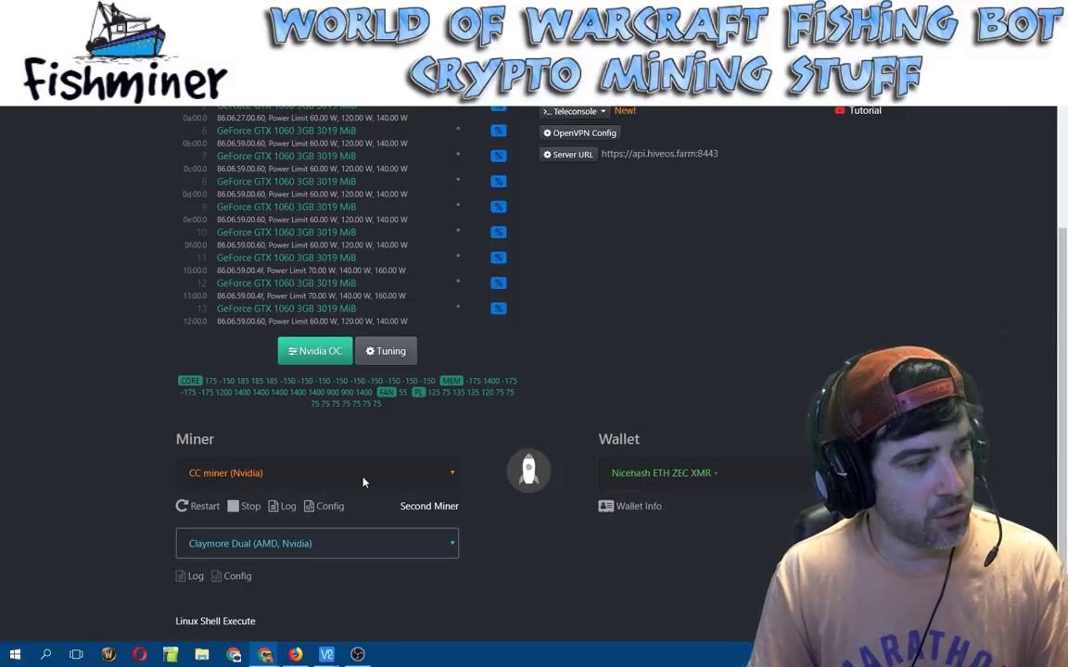
Step: Clear the rig's second miner selection by setting it to the empty option (---)
{"action": "left_click", "coordinate": [454, 543]}
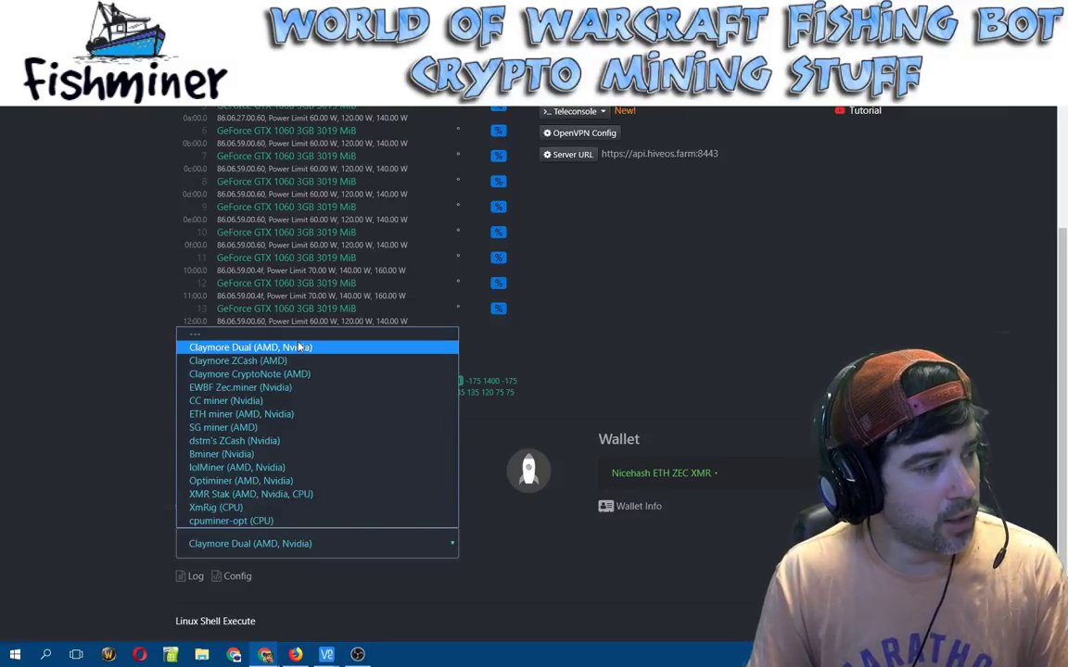
{"action": "scroll", "coordinate": [269, 343], "scroll_direction": "up", "scroll_amount": 1}
{"action": "left_click", "coordinate": [269, 338]}
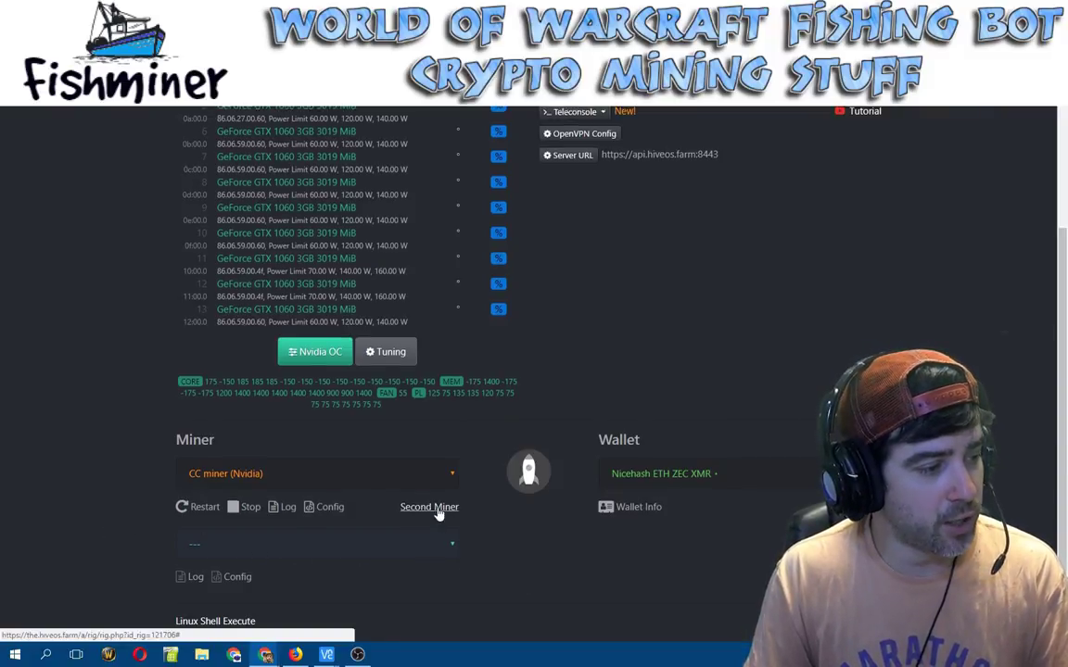
{"action": "left_click", "coordinate": [444, 572]}
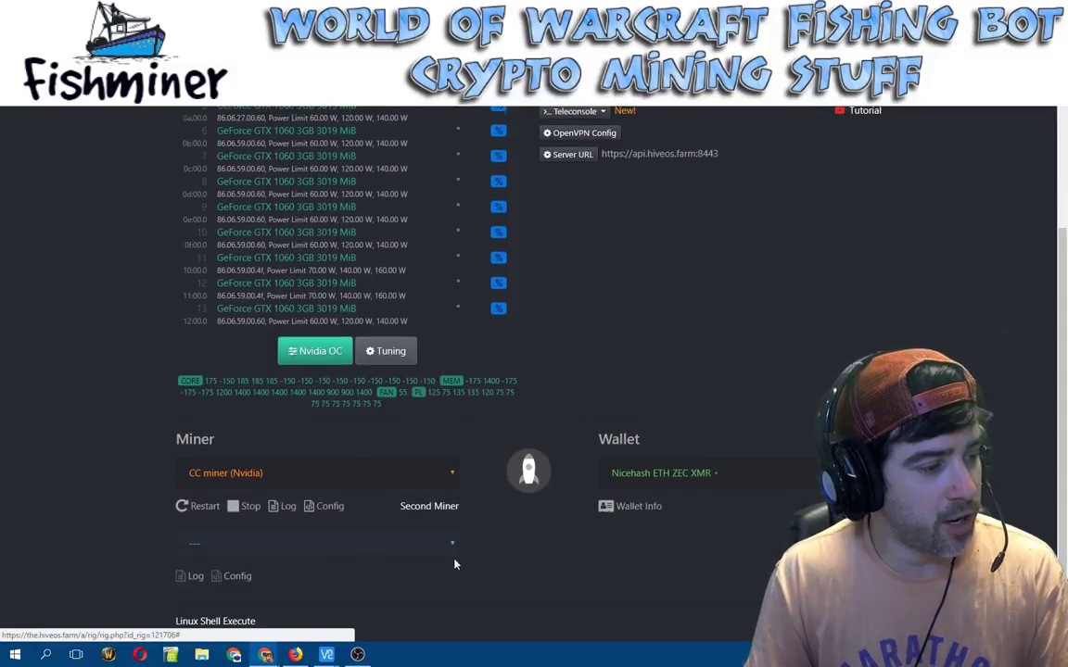
Step: Set the rig's second miner to Claymore Dual (AMD, Nvidia)
{"action": "left_click", "coordinate": [448, 544]}
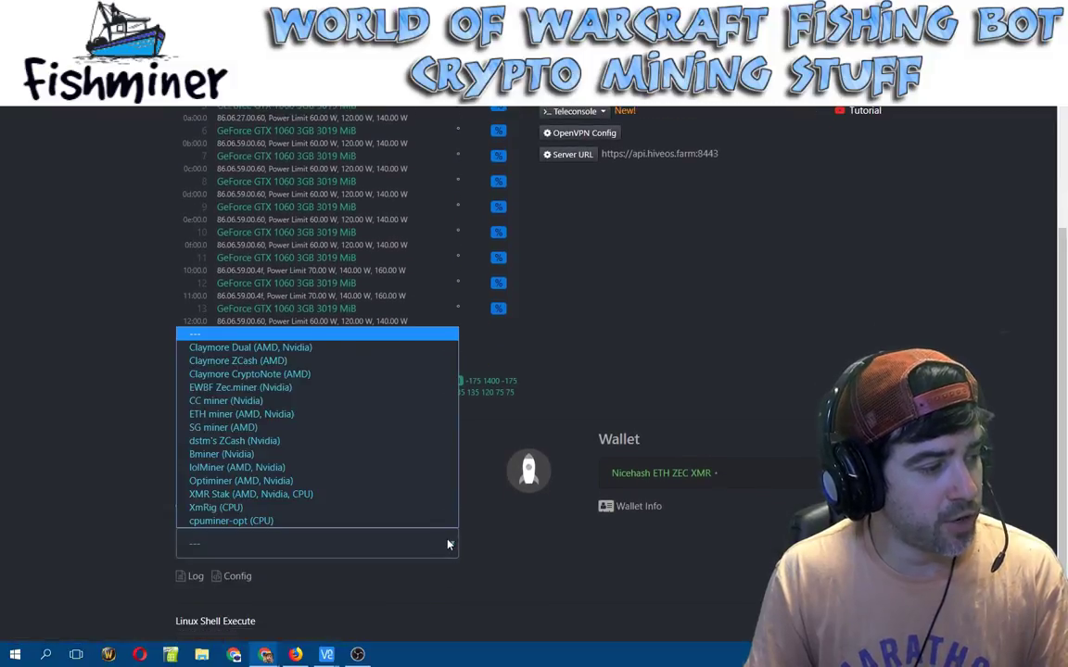
{"action": "left_click", "coordinate": [274, 348]}
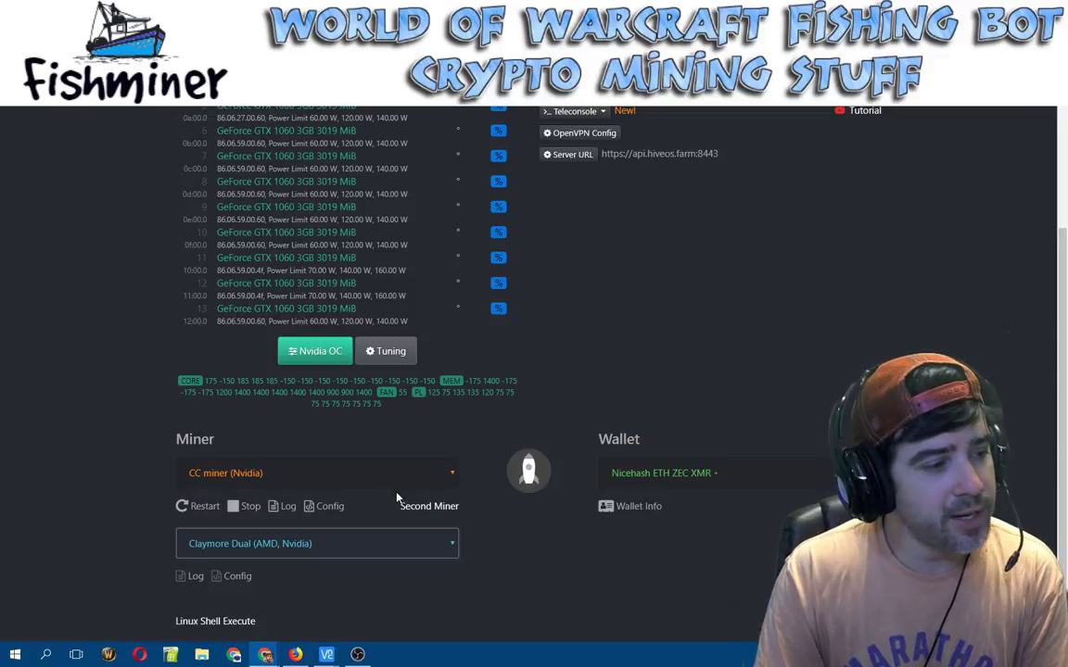
Step: Check which saved profiles the rig's Nvidia overclocking settings offer for loading and saving, and close them without applying anything
{"action": "left_click", "coordinate": [312, 357]}
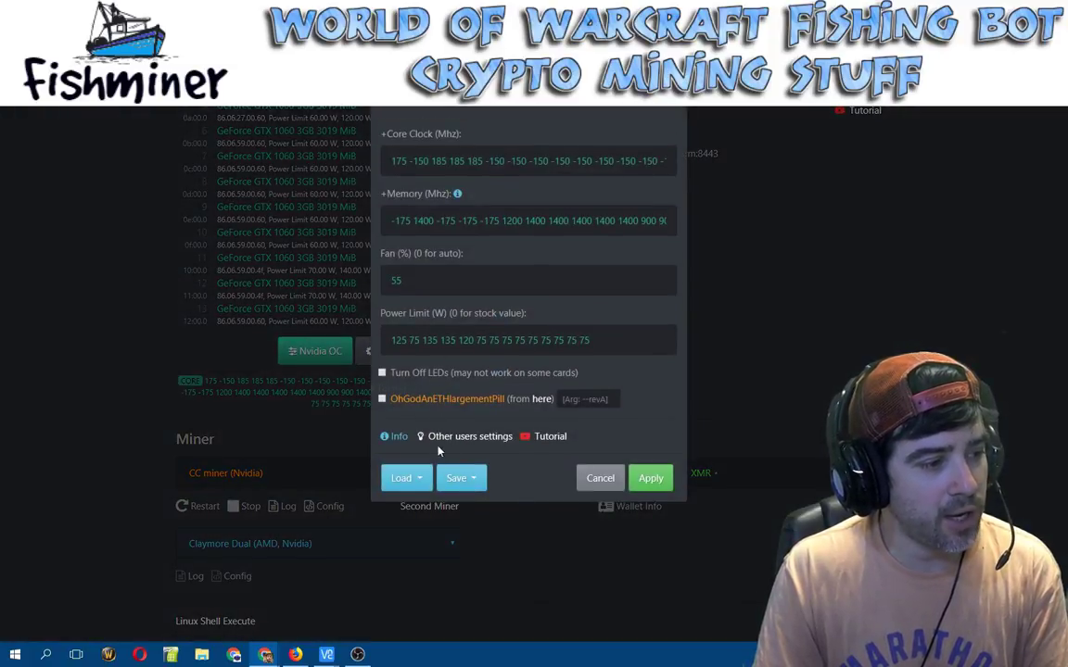
{"action": "left_click", "coordinate": [422, 479]}
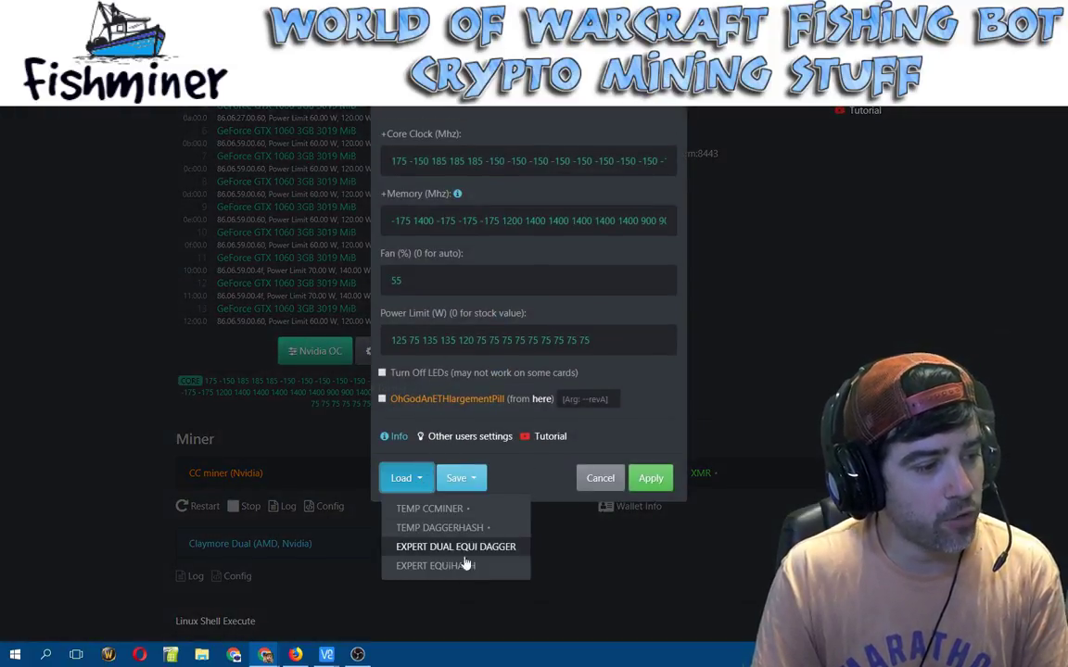
{"action": "left_click", "coordinate": [471, 480]}
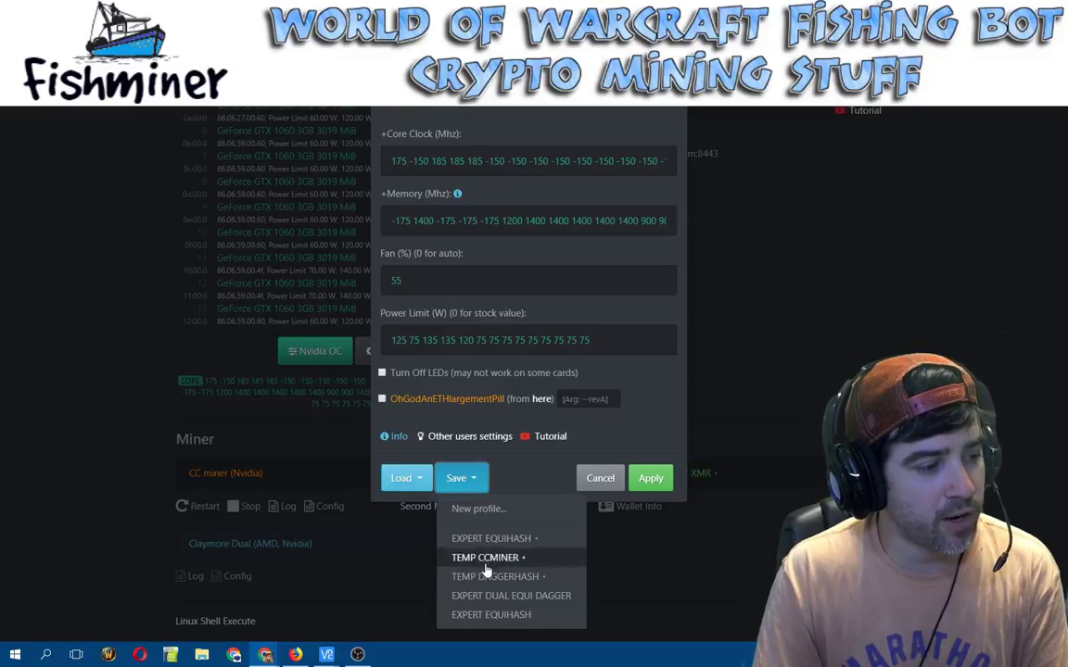
{"action": "left_click", "coordinate": [403, 478]}
{"action": "left_click", "coordinate": [597, 478]}
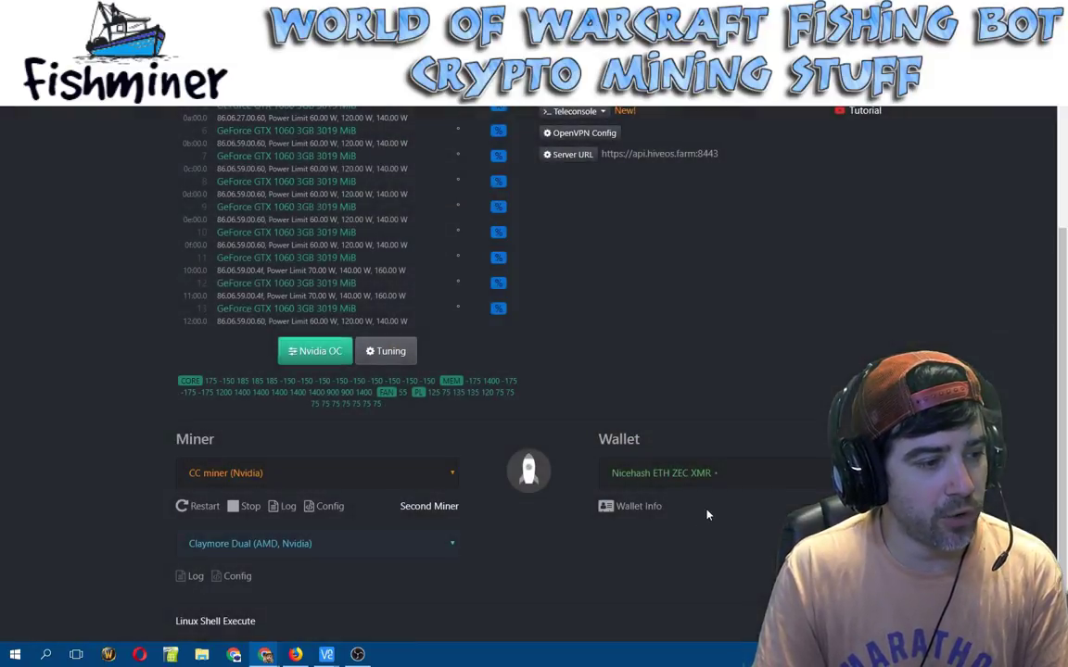
Step: Try the TEMP DAGGERHASH overclocking profile in the Claymore Dual settings of the Nicehash ETH ZEC XMR wallet and discard the edit
{"action": "scroll", "coordinate": [704, 390], "scroll_direction": "up", "scroll_amount": 2}
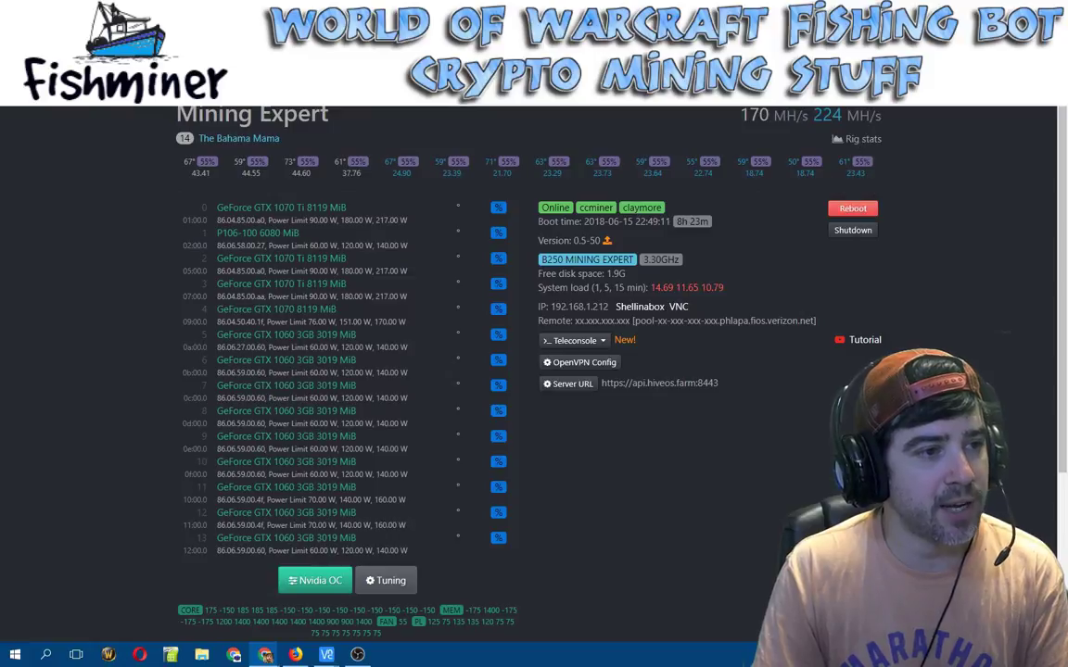
{"action": "left_click", "coordinate": [533, 69]}
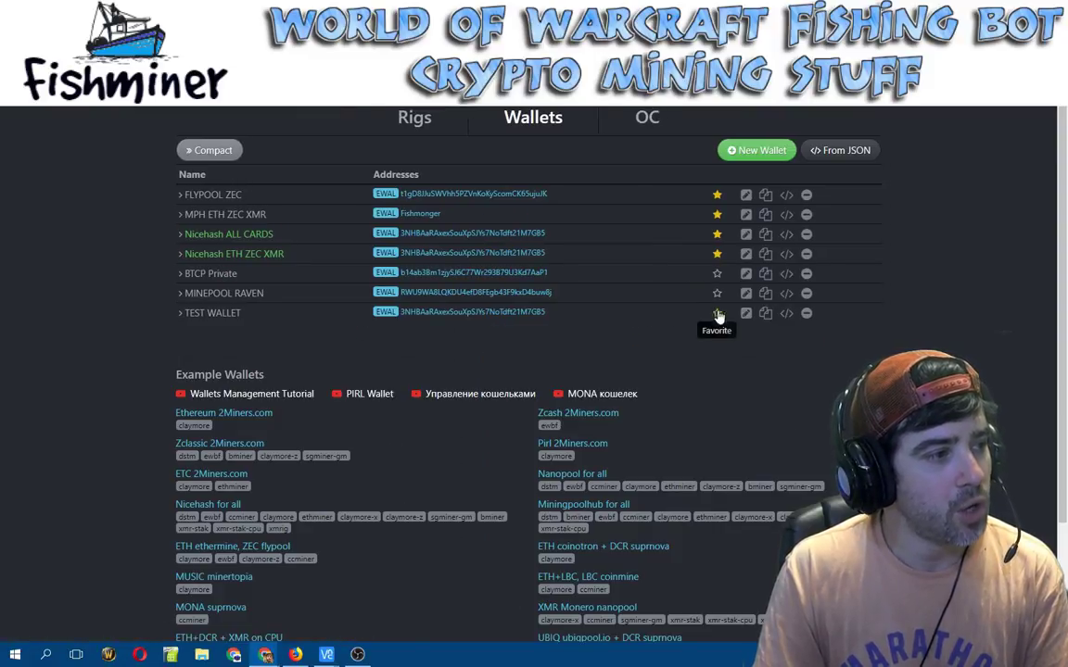
{"action": "left_click", "coordinate": [747, 256]}
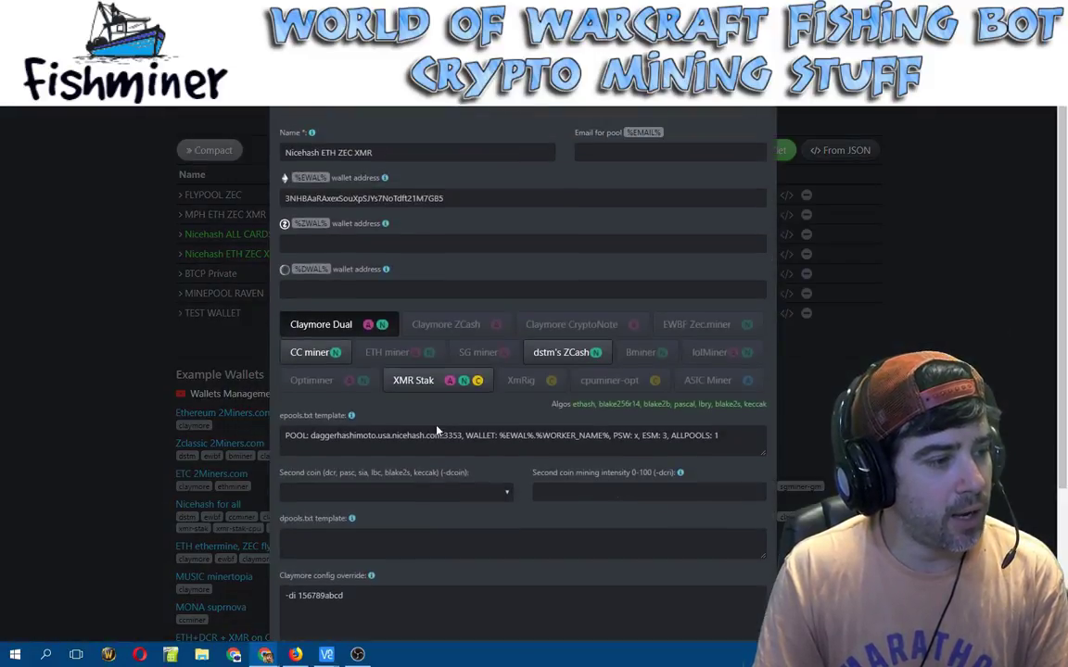
{"action": "scroll", "coordinate": [331, 430], "scroll_direction": "down", "scroll_amount": 3}
{"action": "left_click", "coordinate": [352, 553]}
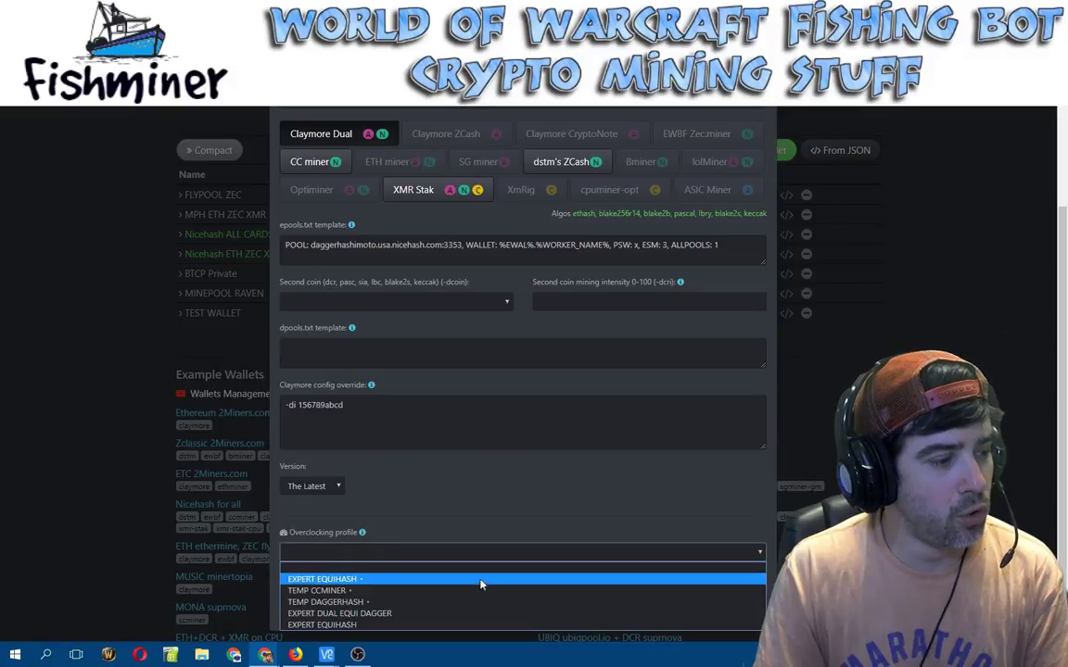
{"action": "left_click", "coordinate": [426, 602]}
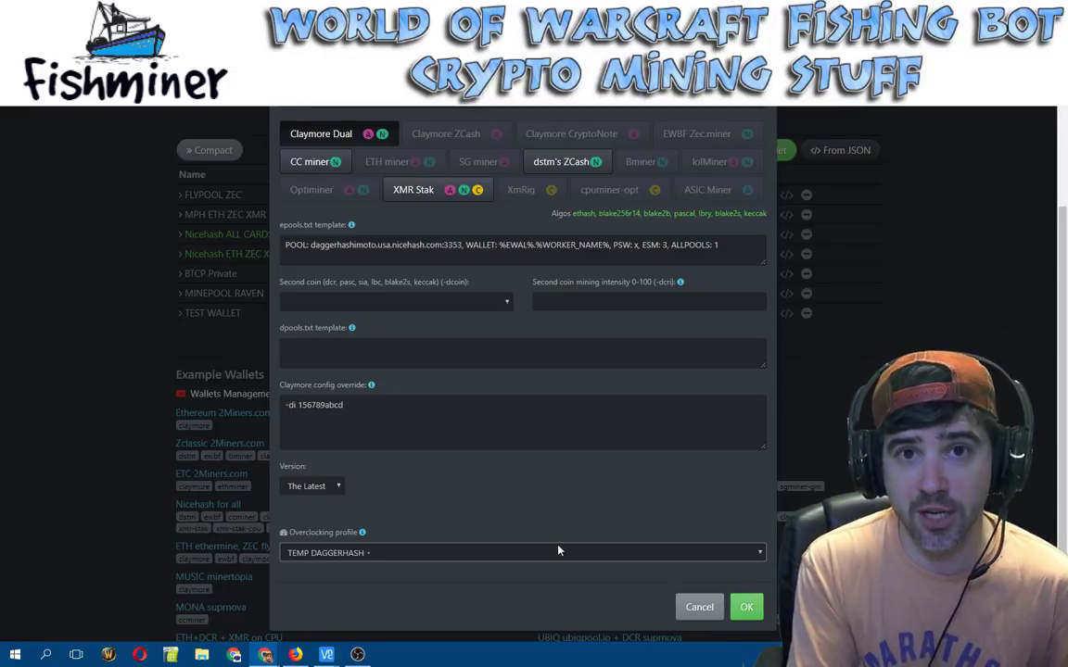
{"action": "left_click", "coordinate": [698, 607]}
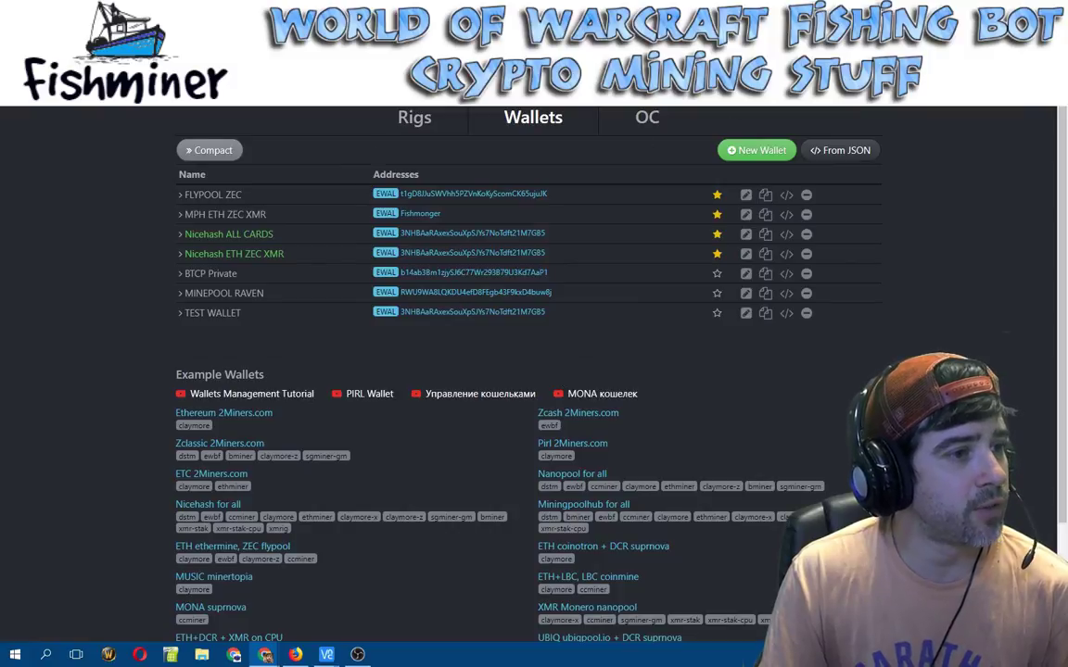
Step: Open the Mining Expert rig from the rigs list and review its GPUs, status and miner settings
{"action": "left_click", "coordinate": [414, 118]}
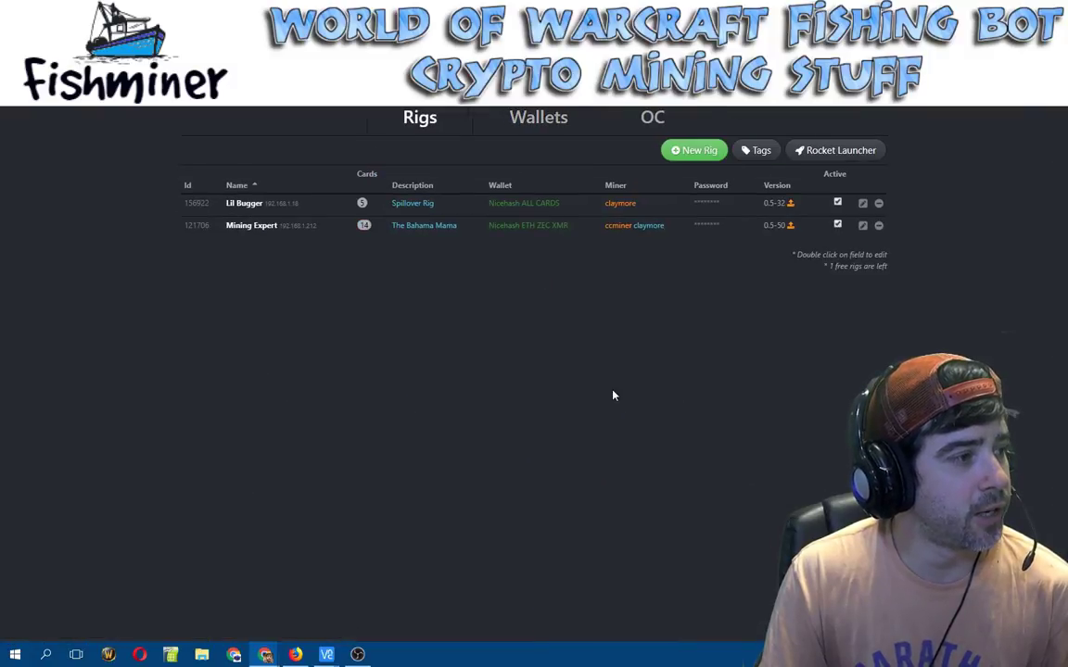
{"action": "left_click", "coordinate": [264, 227]}
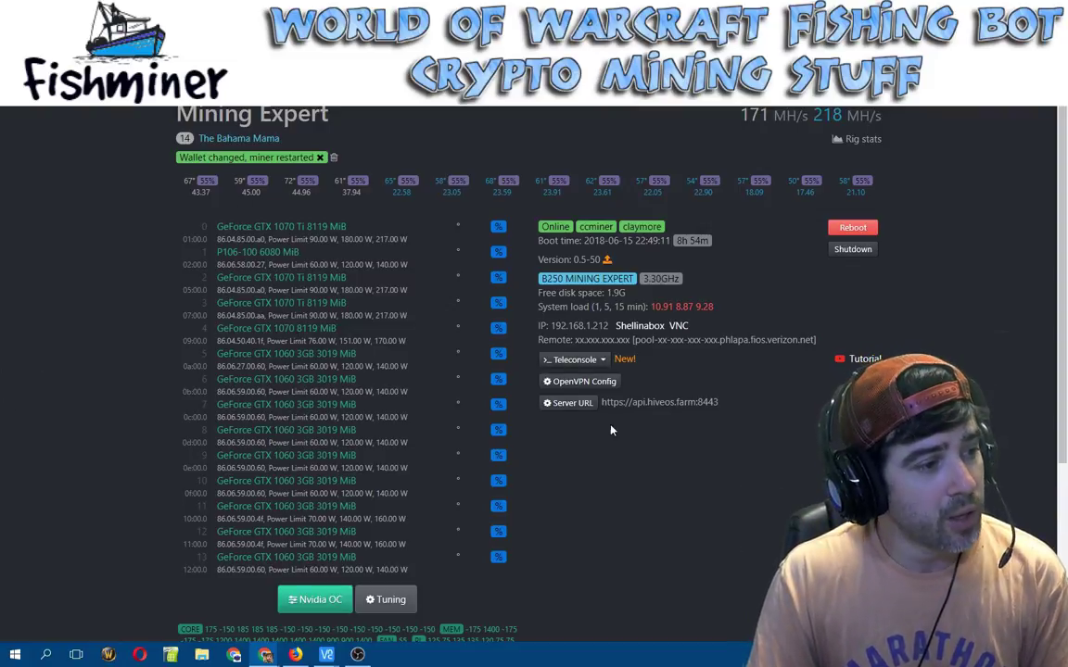
{"action": "scroll", "coordinate": [611, 416], "scroll_direction": "down", "scroll_amount": 2}
{"action": "scroll", "coordinate": [612, 416], "scroll_direction": "down", "scroll_amount": 2}
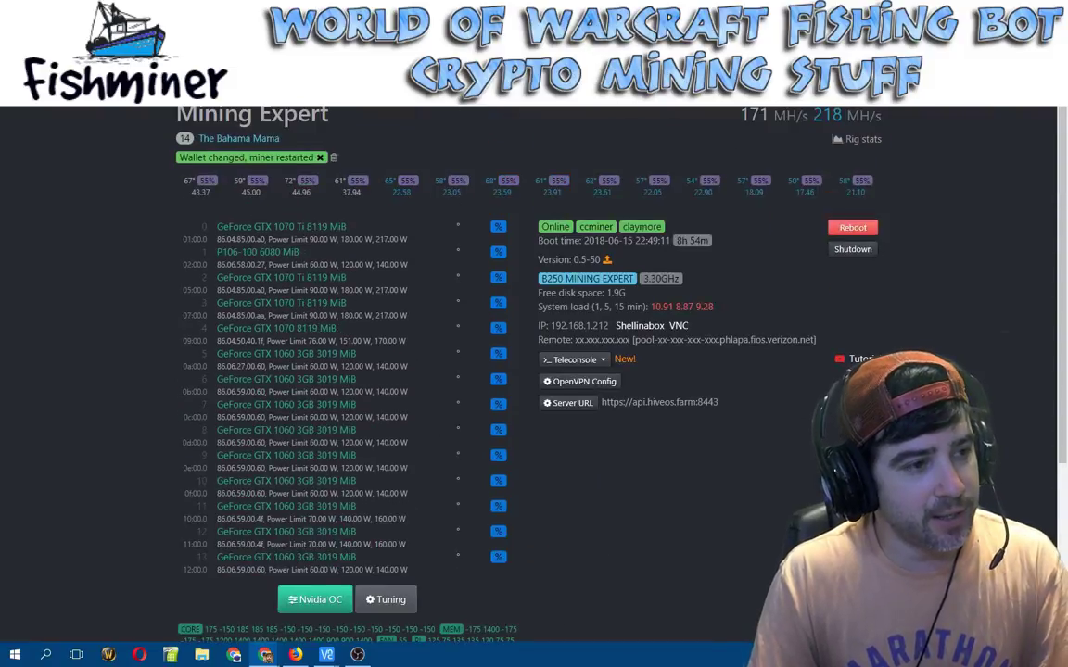
{"action": "scroll", "coordinate": [803, 443], "scroll_direction": "up", "scroll_amount": 4}
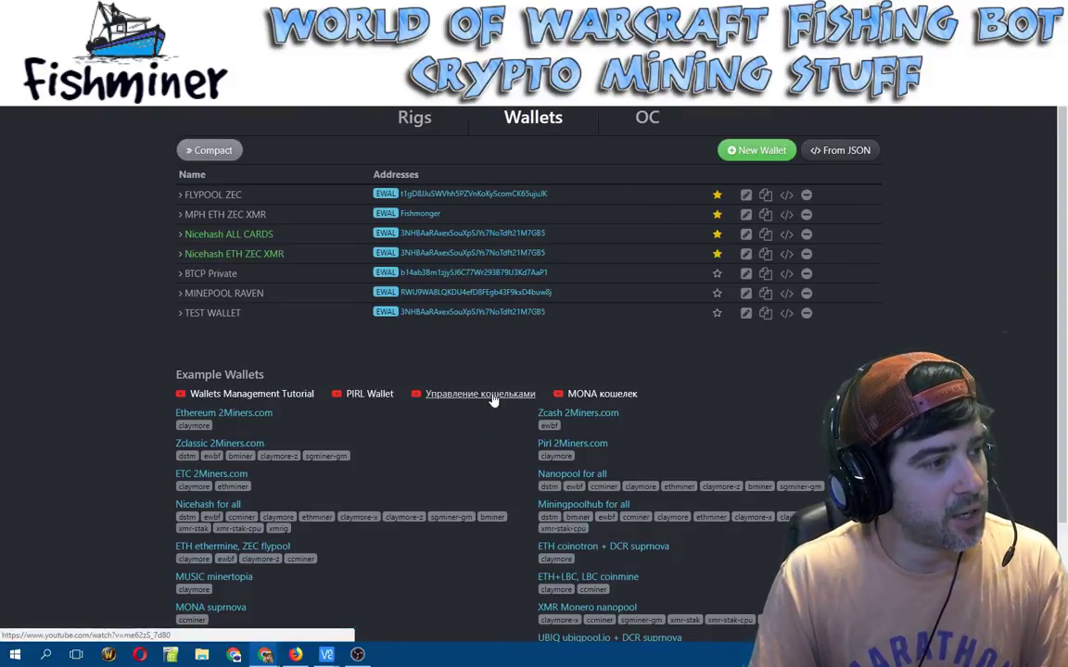
Step: Open the MPH ETH ZEC XMR wallet for editing and examine its wallet address and Claymore Dual epools.txt template
{"action": "left_click", "coordinate": [746, 215]}
{"action": "scroll", "coordinate": [582, 535], "scroll_direction": "down", "scroll_amount": 1}
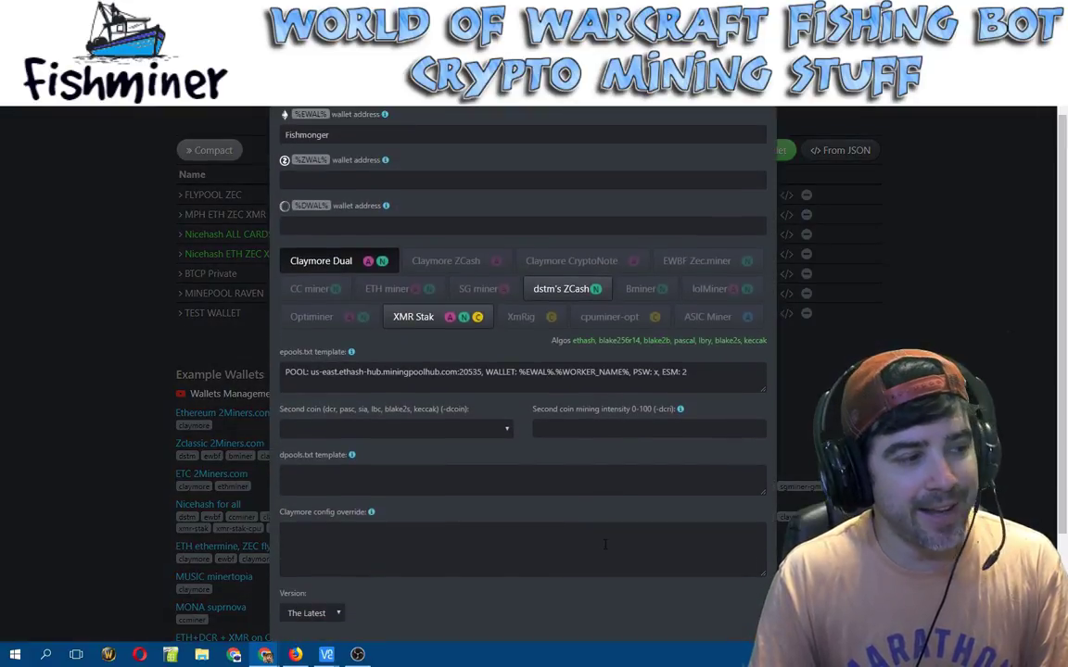
{"action": "scroll", "coordinate": [582, 538], "scroll_direction": "down", "scroll_amount": 1}
{"action": "scroll", "coordinate": [582, 538], "scroll_direction": "up", "scroll_amount": 3}
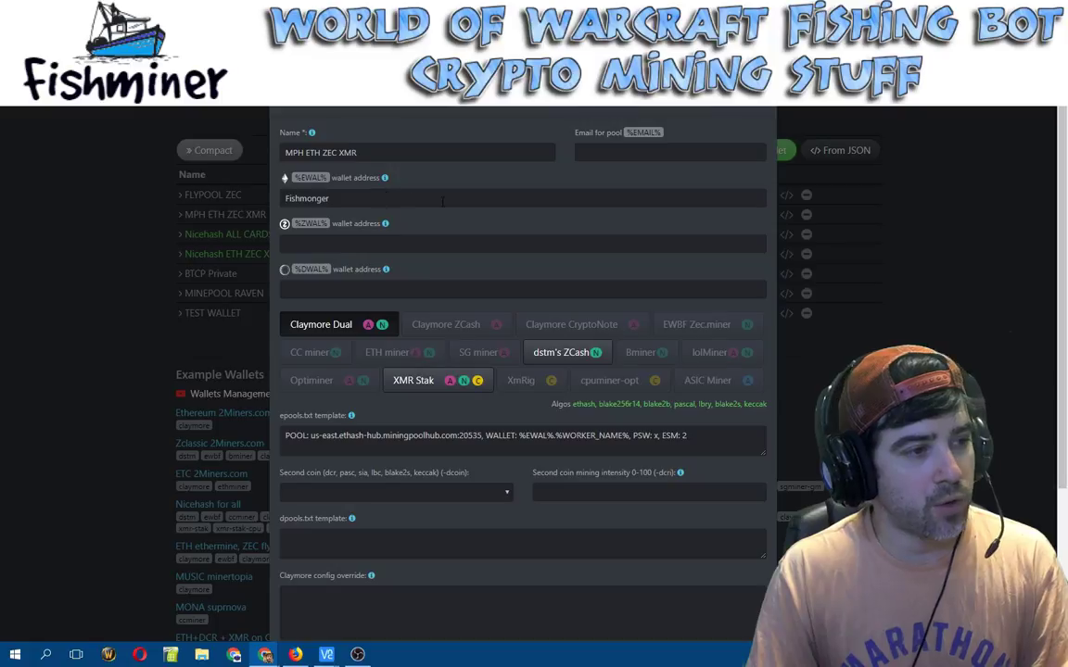
{"action": "double_click", "coordinate": [335, 198]}
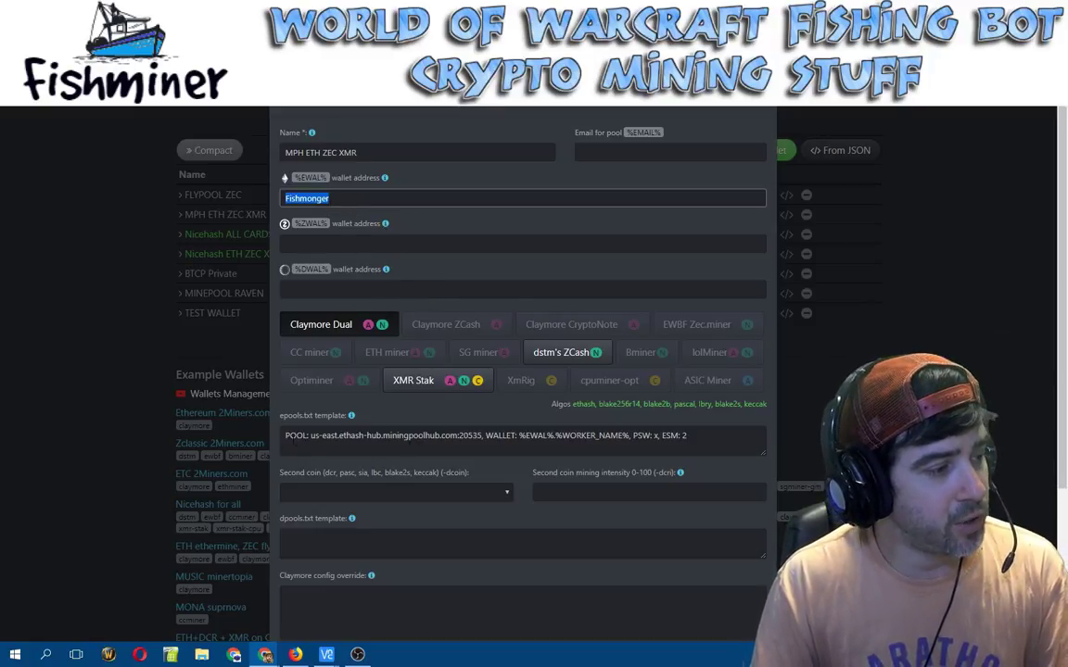
{"action": "left_click_drag", "start_coordinate": [312, 435], "coordinate": [281, 438]}
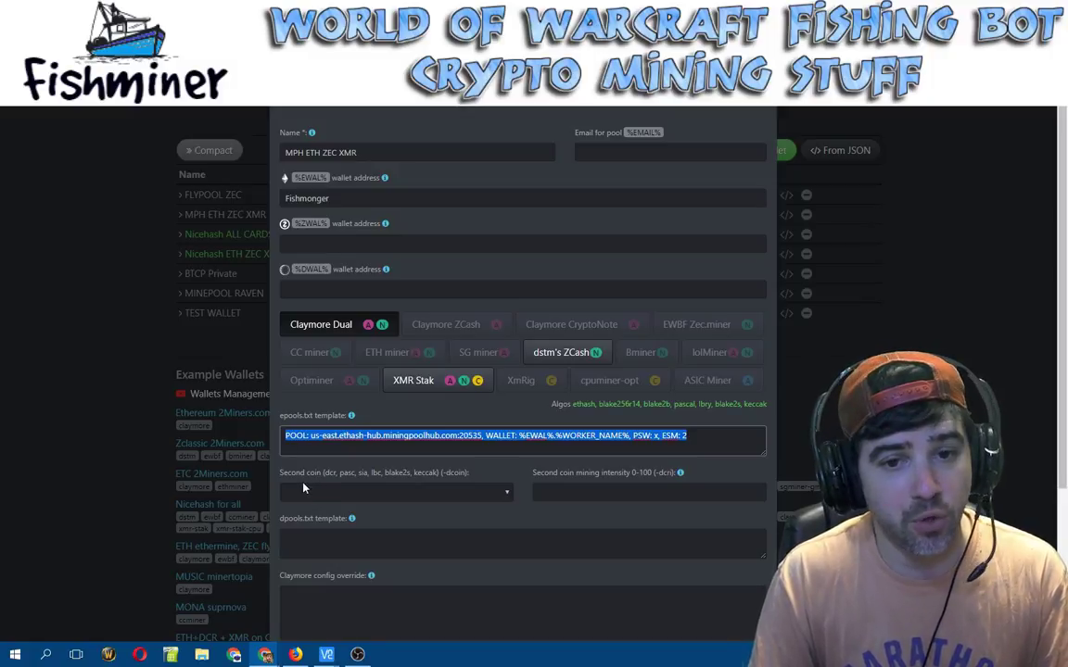
Step: Show the wallet's dstm's ZCash settings and examine the pool server and port
{"action": "left_click", "coordinate": [561, 354]}
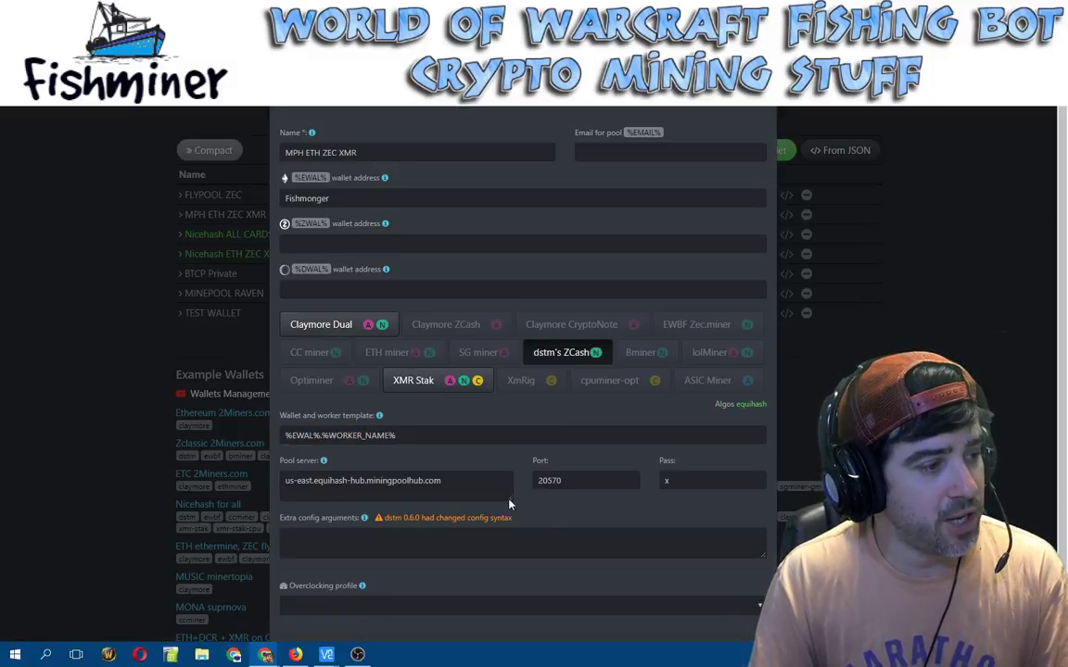
{"action": "left_click_drag", "start_coordinate": [453, 483], "coordinate": [284, 481]}
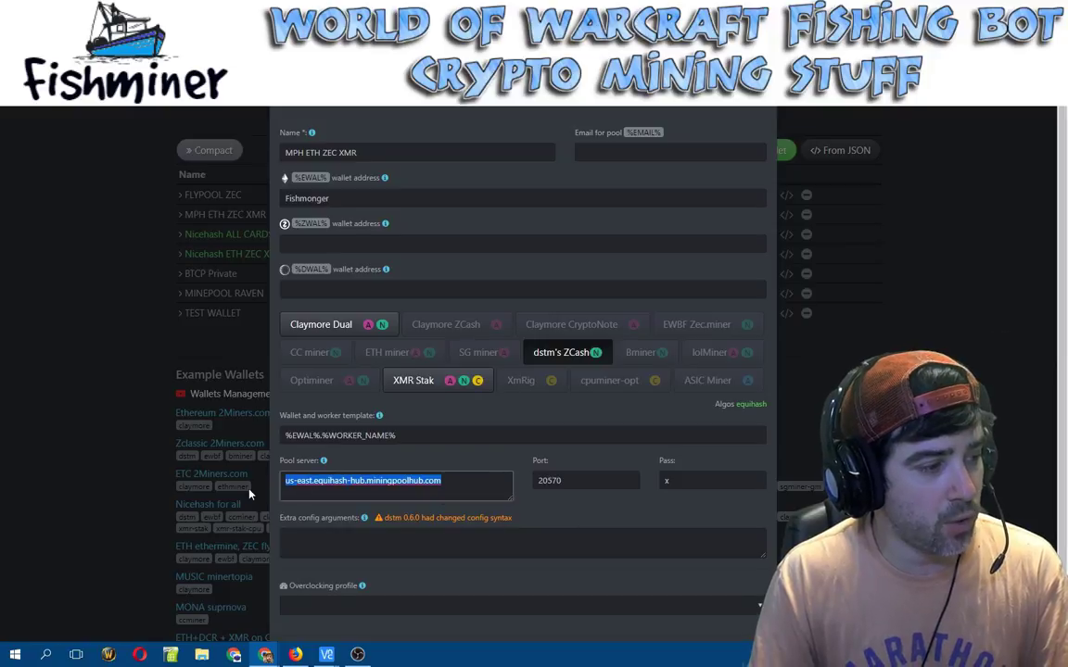
{"action": "key", "text": "Tab"}
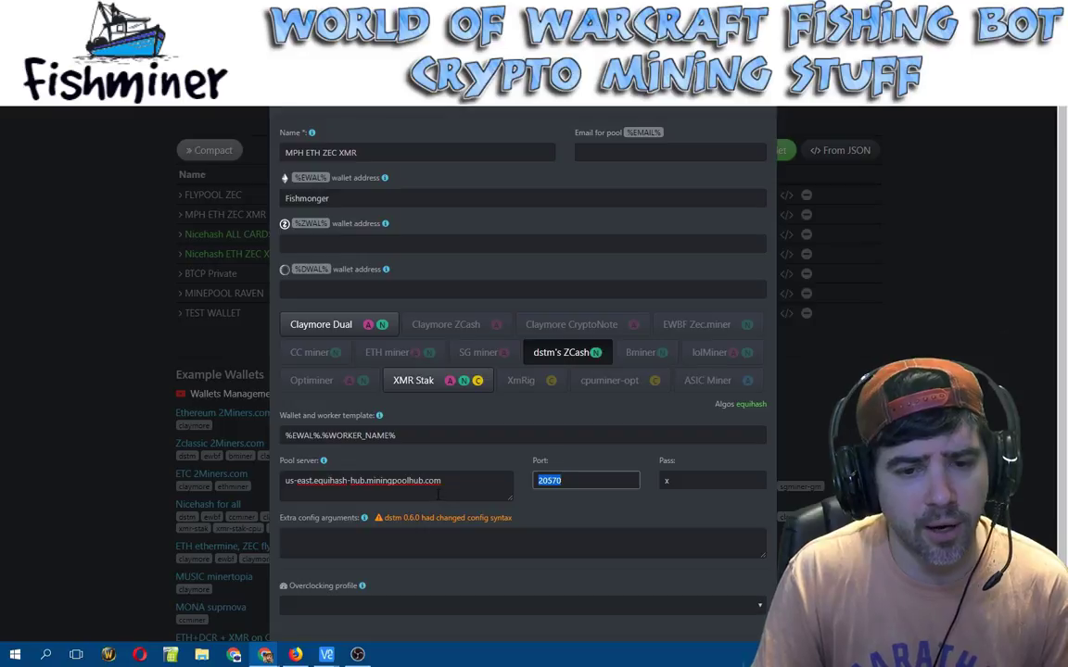
{"action": "scroll", "coordinate": [496, 491], "scroll_direction": "down", "scroll_amount": 1}
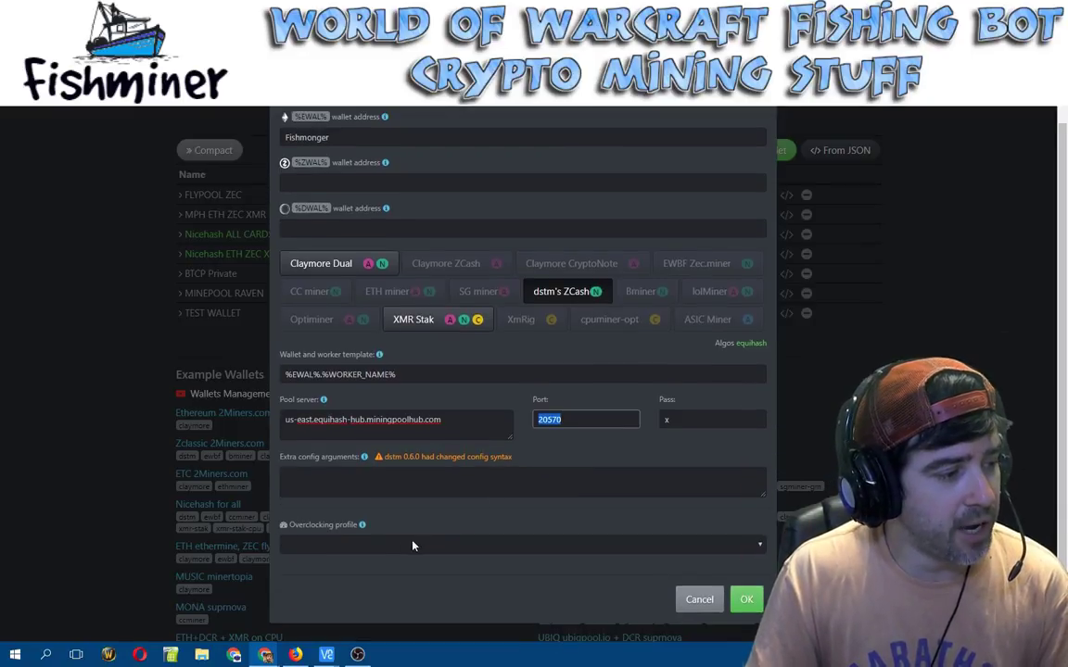
Step: Read the help for dstm's extra config arguments and close the MPH ETH ZEC XMR wallet without saving
{"action": "left_click", "coordinate": [387, 481]}
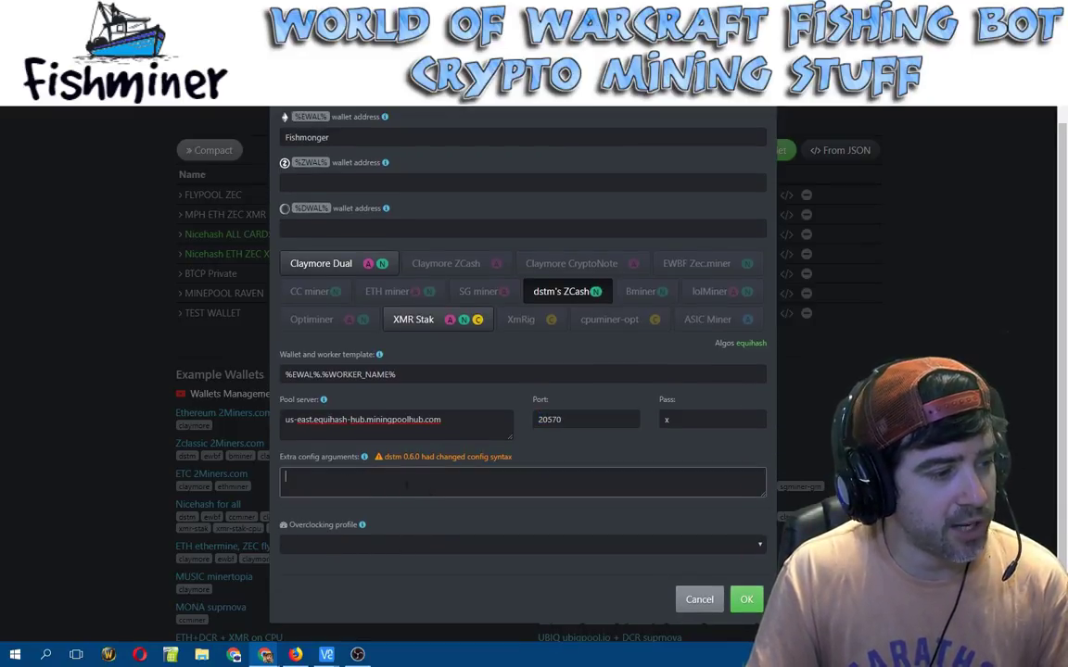
{"action": "left_click", "coordinate": [364, 457]}
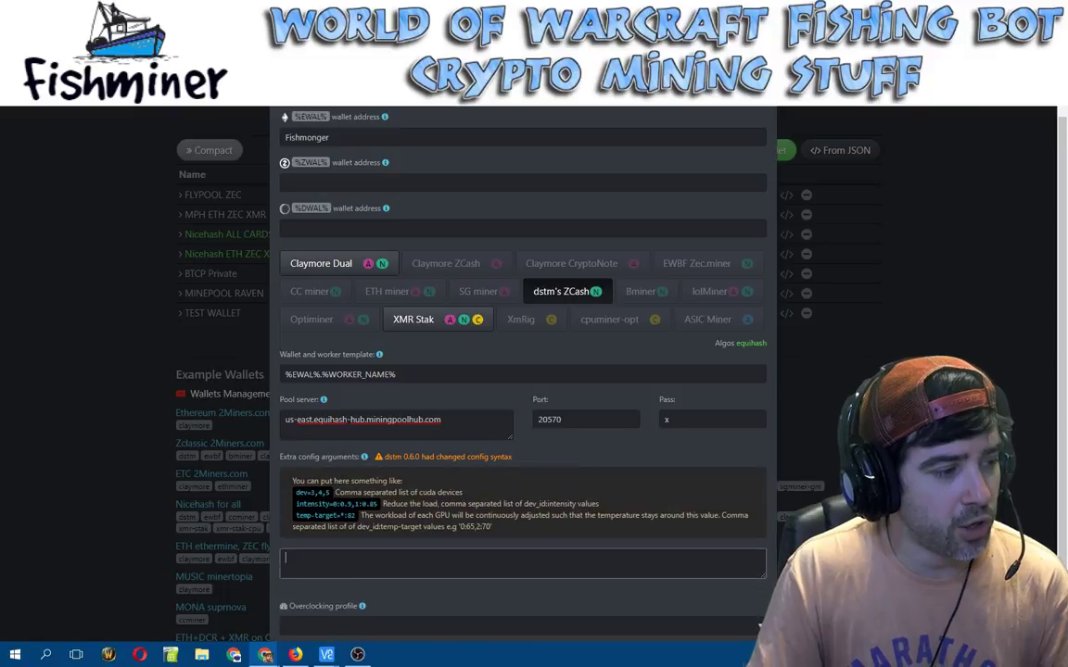
{"action": "left_click", "coordinate": [364, 457]}
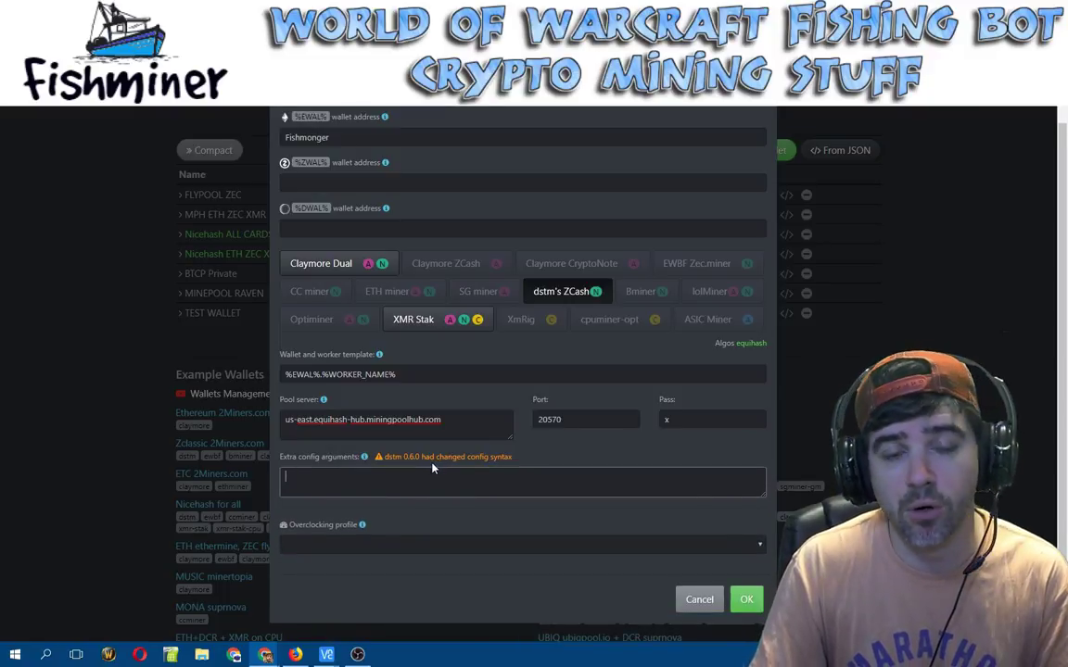
{"action": "scroll", "coordinate": [405, 470], "scroll_direction": "up", "scroll_amount": 1}
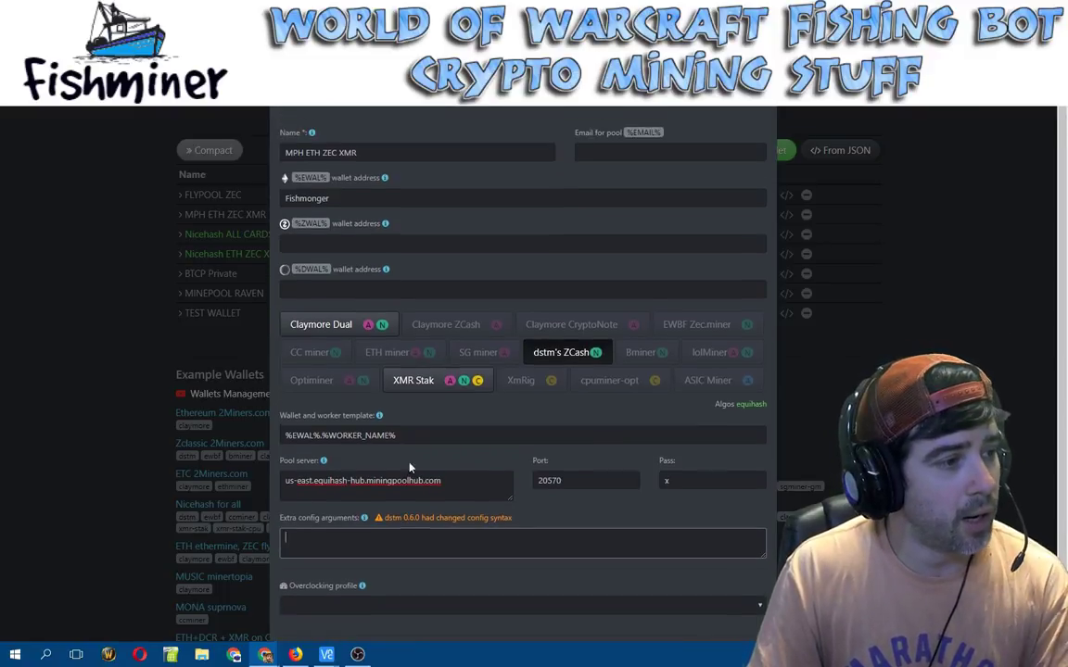
{"action": "scroll", "coordinate": [682, 590], "scroll_direction": "down", "scroll_amount": 1}
{"action": "left_click", "coordinate": [698, 599]}
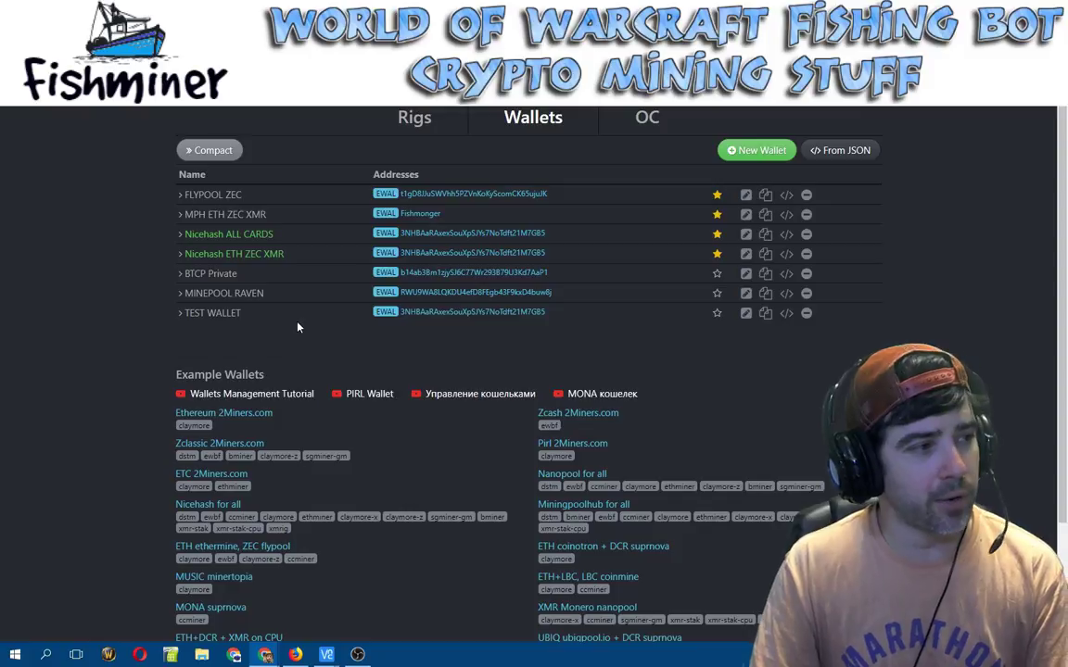
{"action": "left_click", "coordinate": [414, 116]}
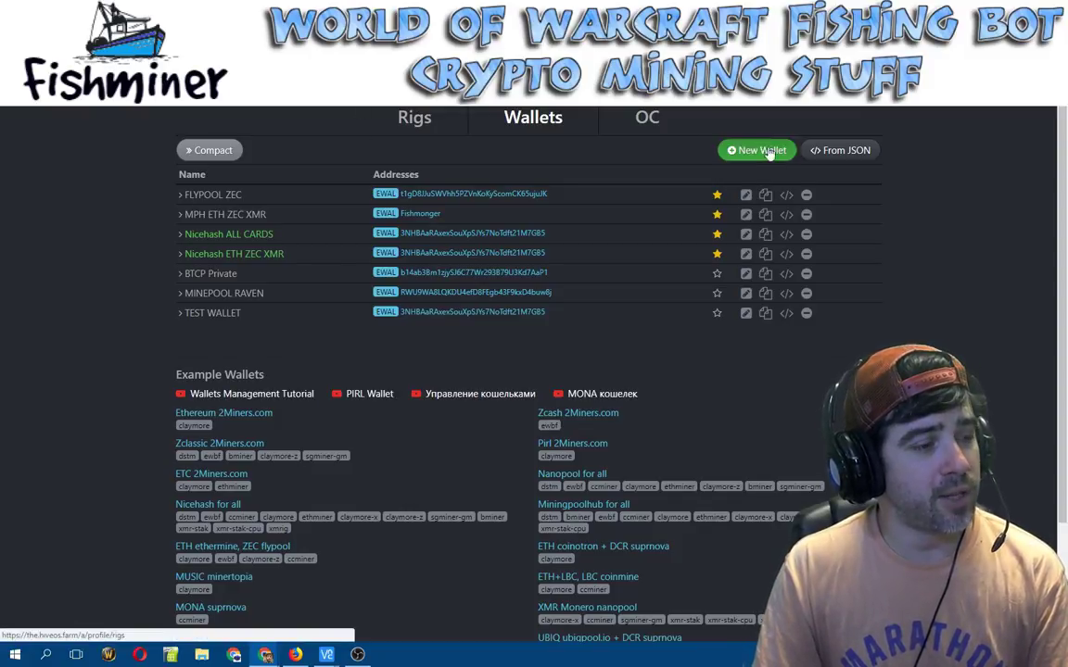